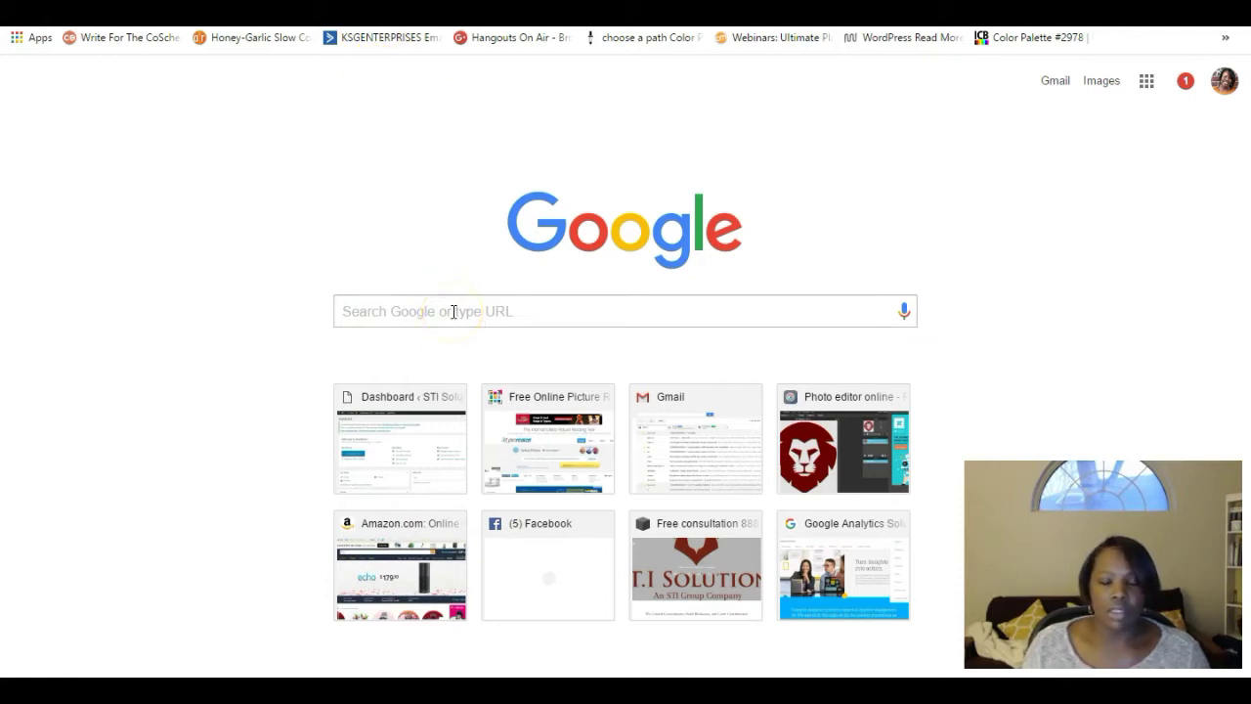
# Load google.com and search for 'buffer chrome extension'.
pyautogui.write('google.com')
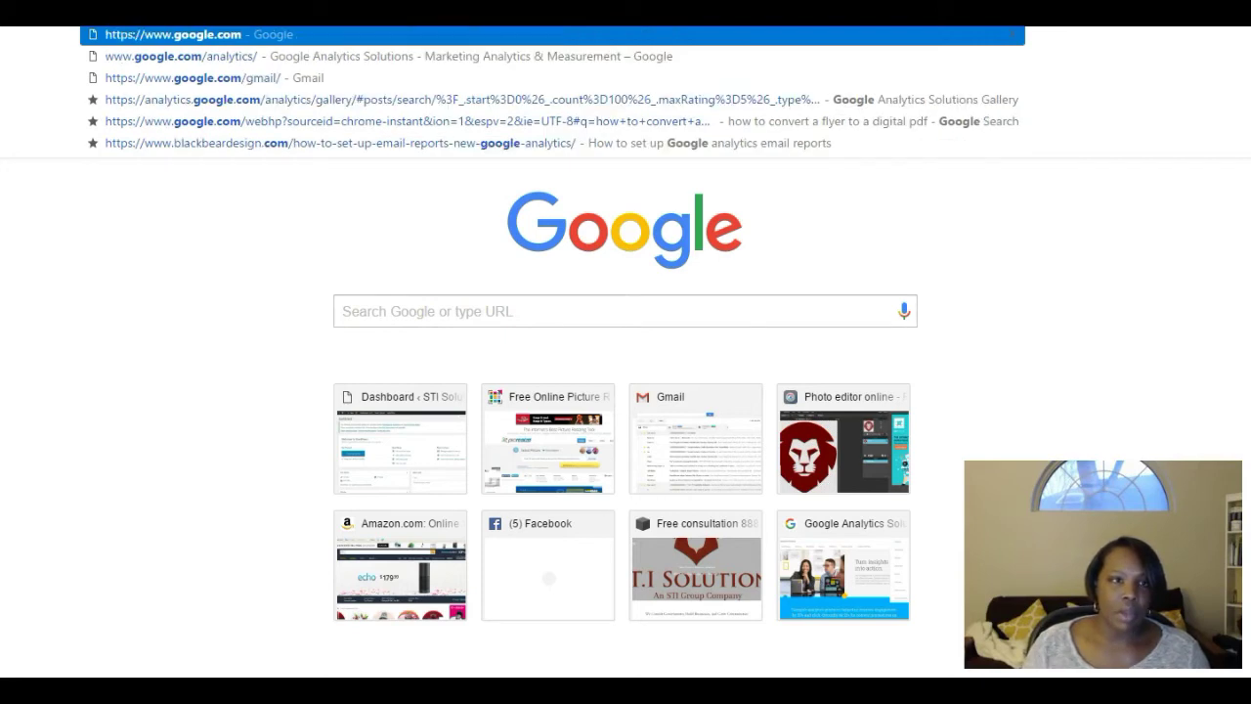
pyautogui.press('Return')
pyautogui.click(498, 313)
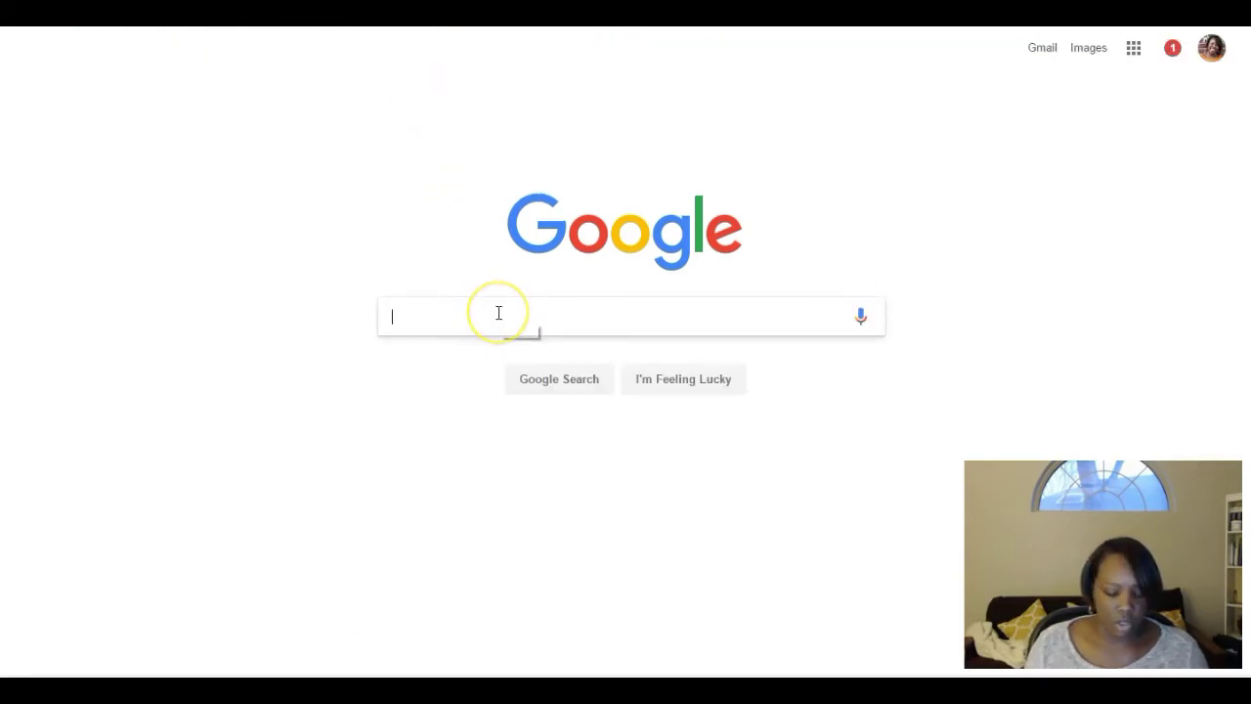
pyautogui.write('buffer chrome extension')
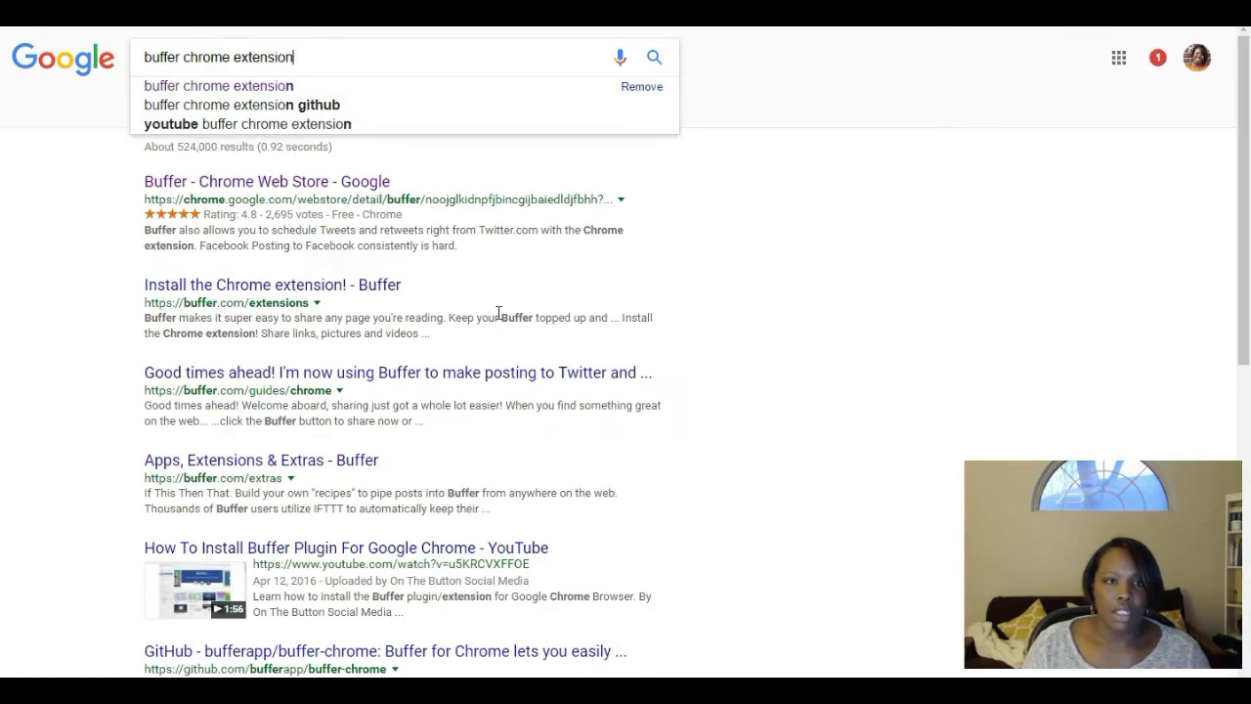
pyautogui.press('Return')
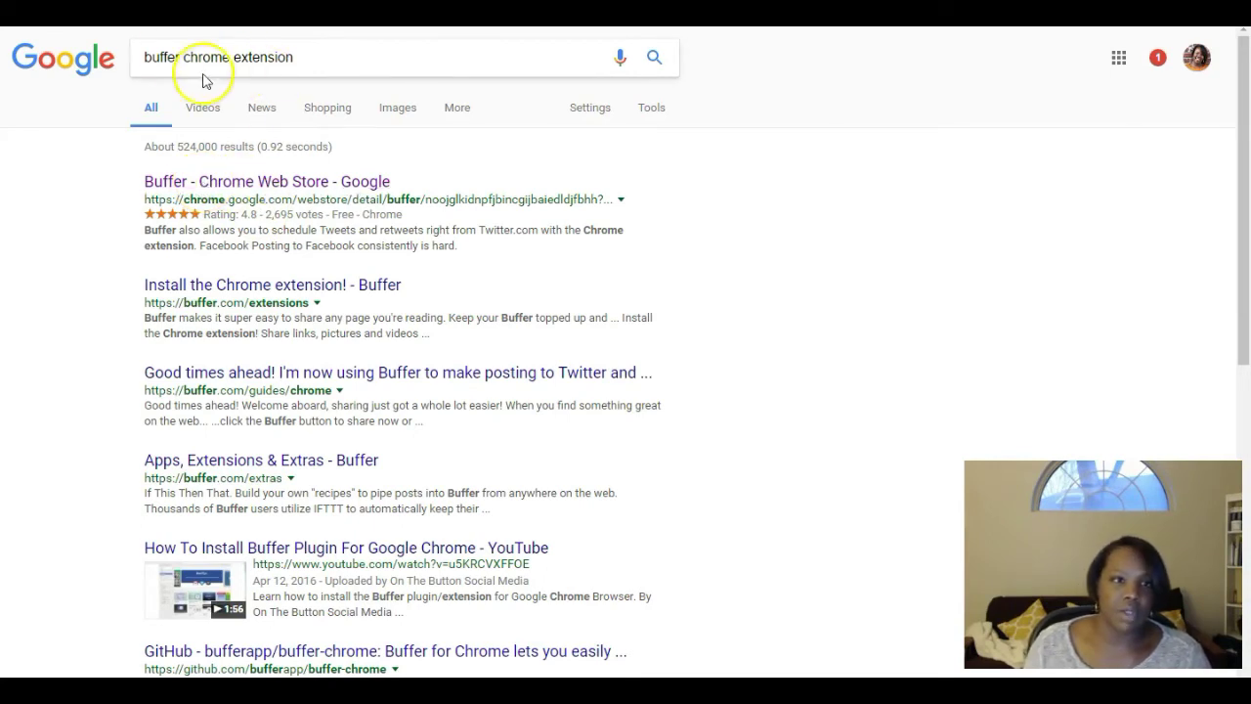
# Reword the query to 'buffer mozilla chrome extension'.
pyautogui.moveTo(181, 57); pyautogui.dragTo(91, 58)
pyautogui.write('mo')
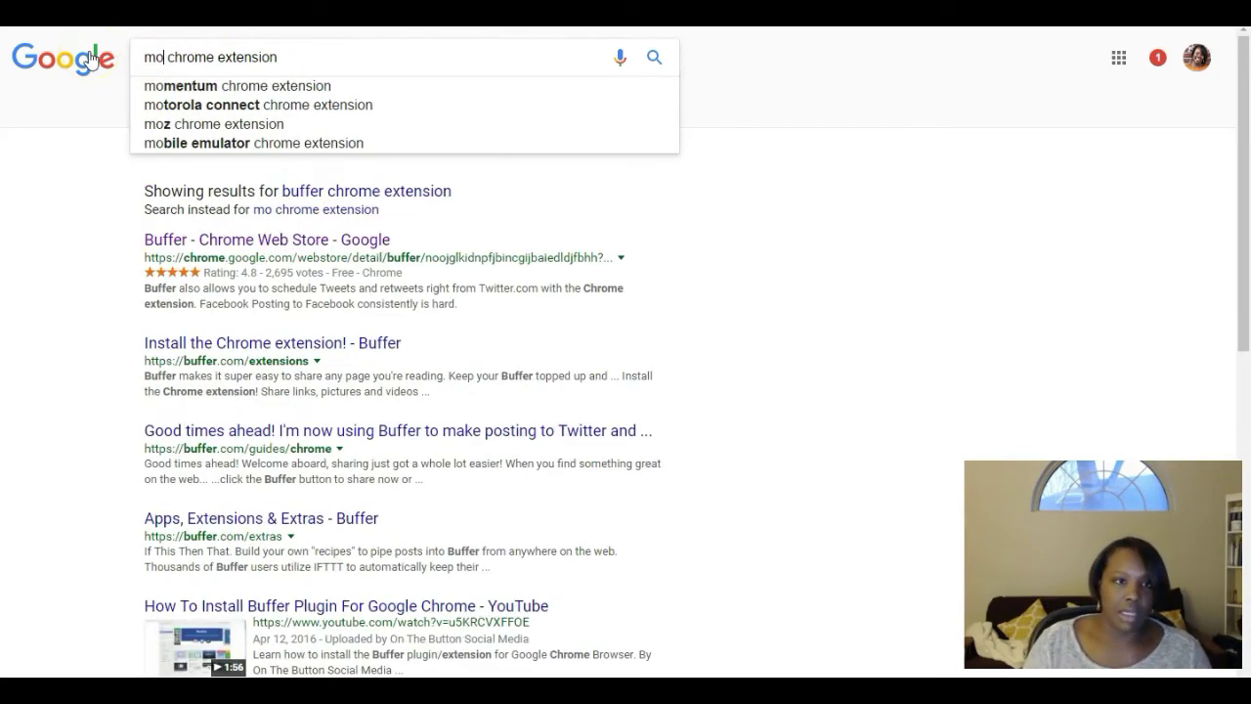
pyautogui.write('z')
pyautogui.press('BackSpace')
pyautogui.press('BackSpace')
pyautogui.press('BackSpace')
pyautogui.write('buffer mozill')
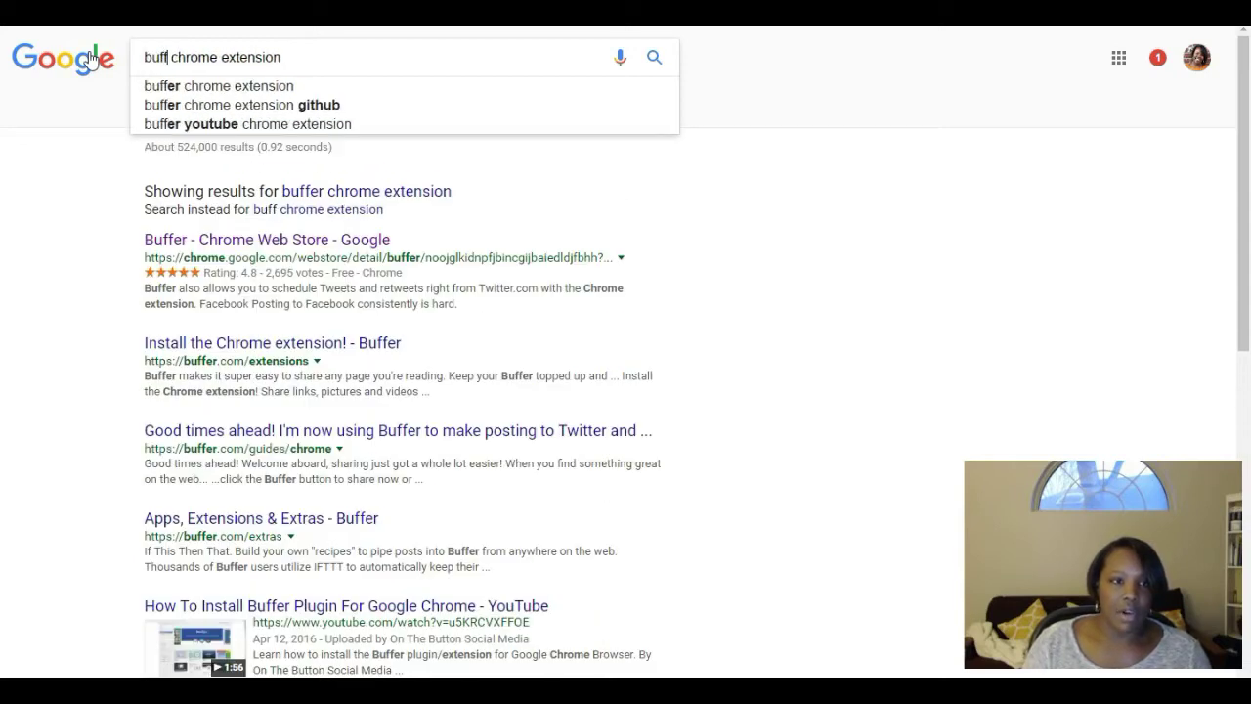
pyautogui.write('a')
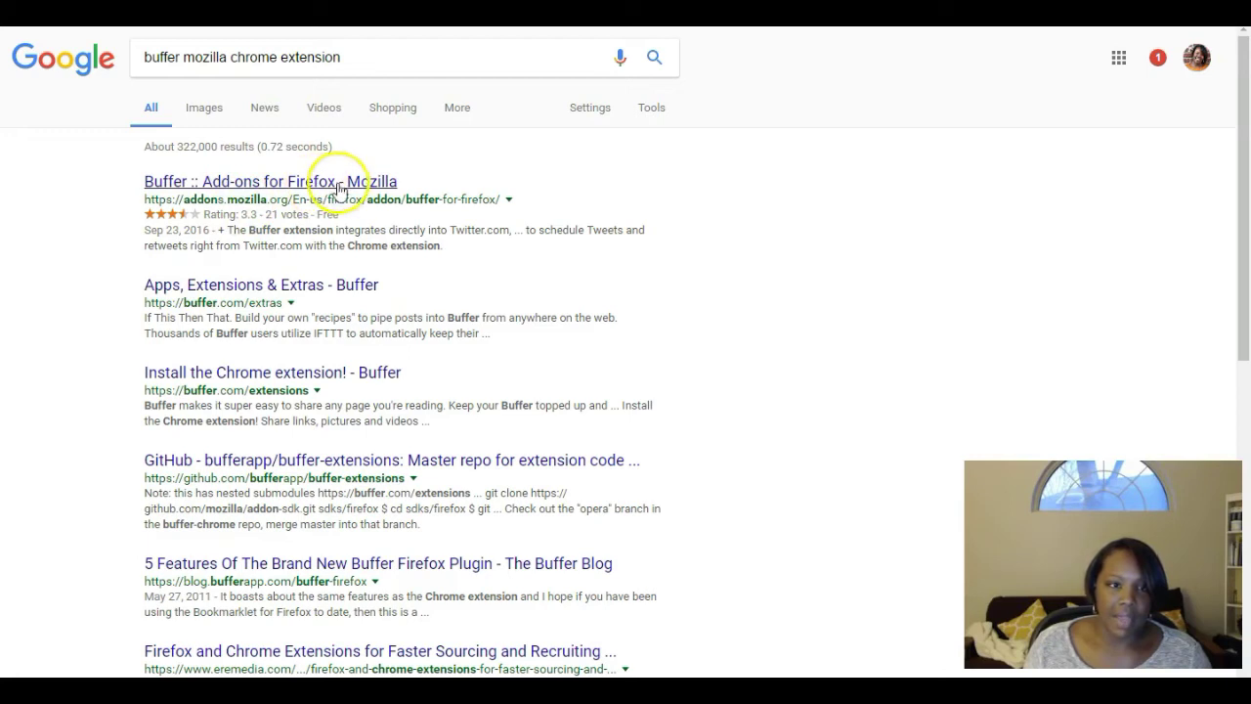
# Edit the query to 'buffer google chrome extension' and run the search.
pyautogui.doubleClick(167, 57)
pyautogui.write('gogl')
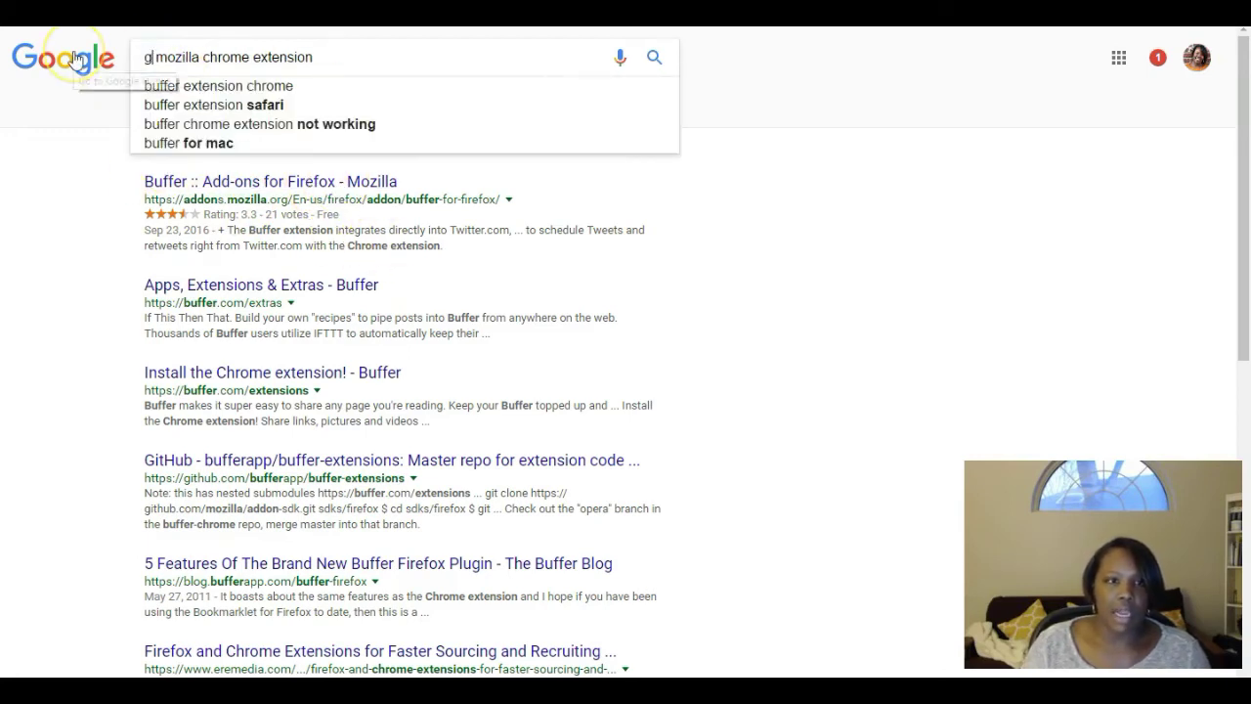
pyautogui.press('BackSpace')
pyautogui.press('BackSpace')
pyautogui.write('ogle')
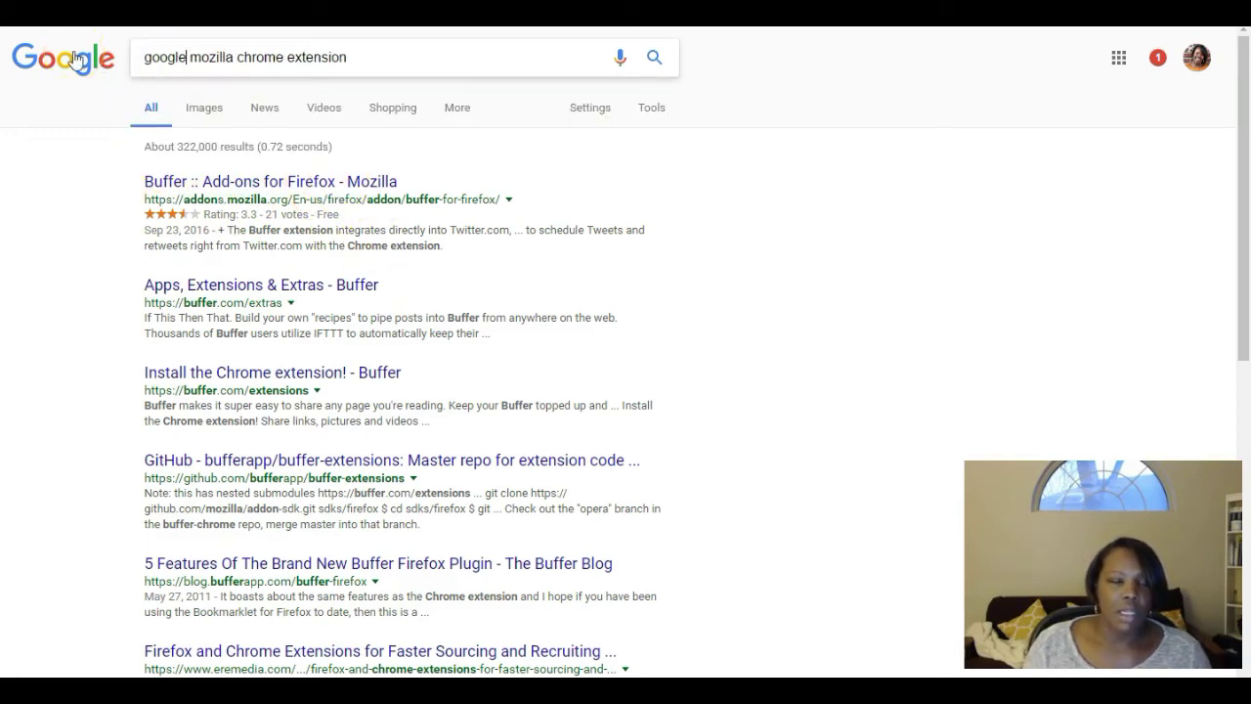
pyautogui.click(157, 49)
pyautogui.doubleClick(213, 55)
pyautogui.press('BackSpace')
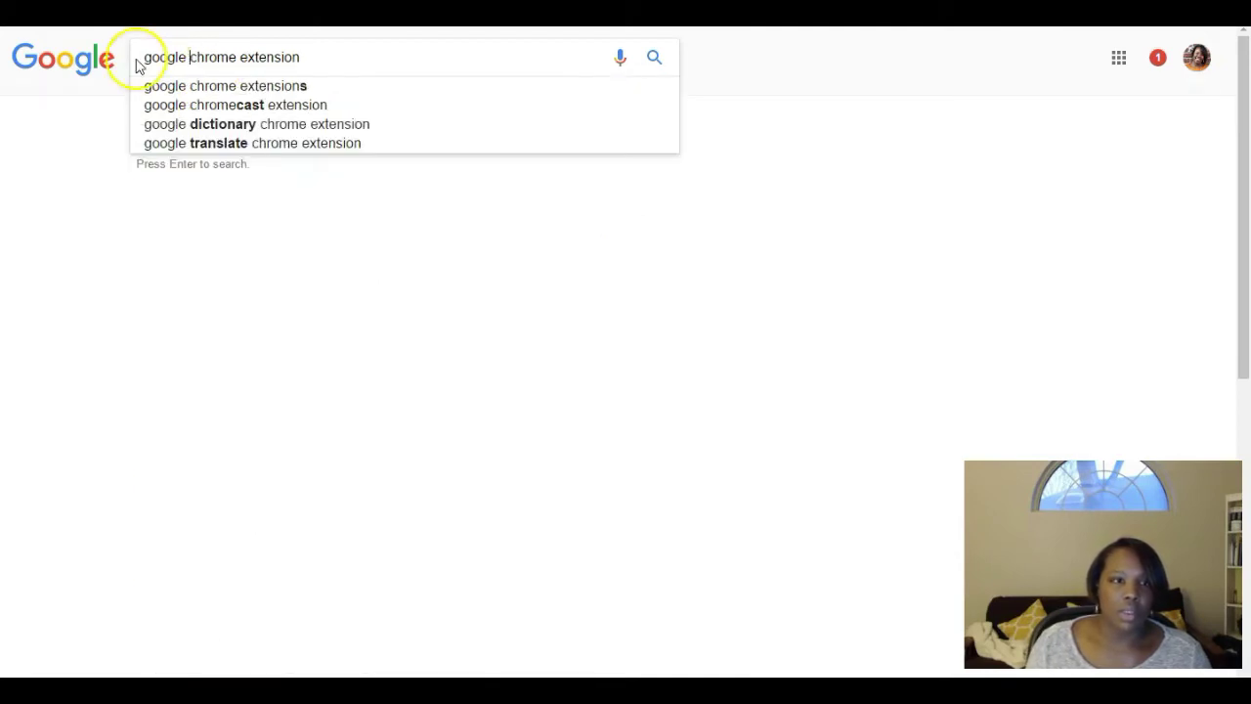
pyautogui.write('buffer')
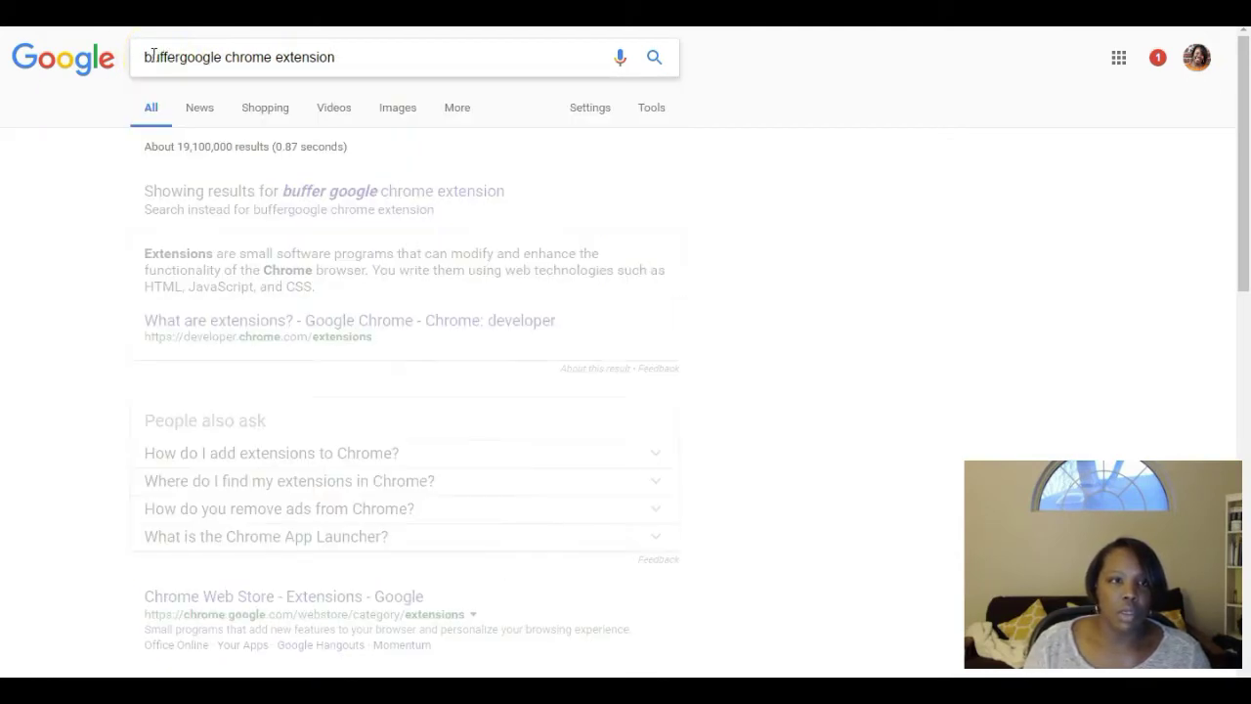
pyautogui.click(183, 56)
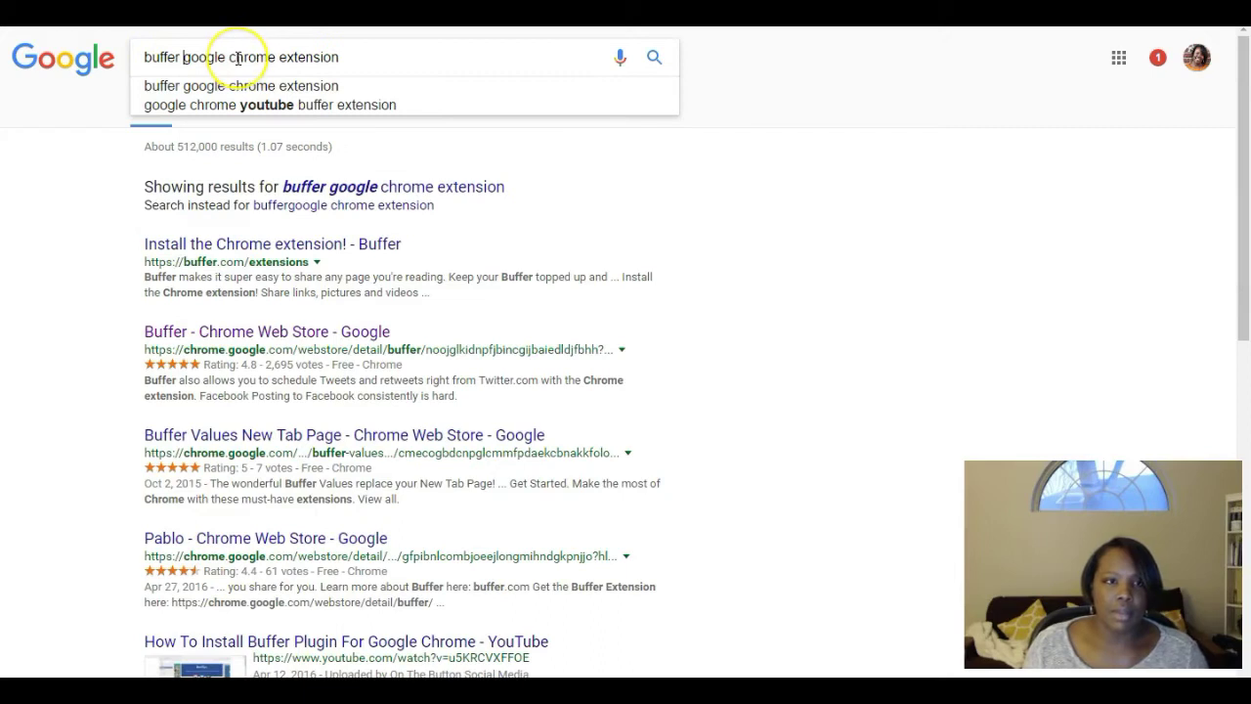
pyautogui.press('Return')
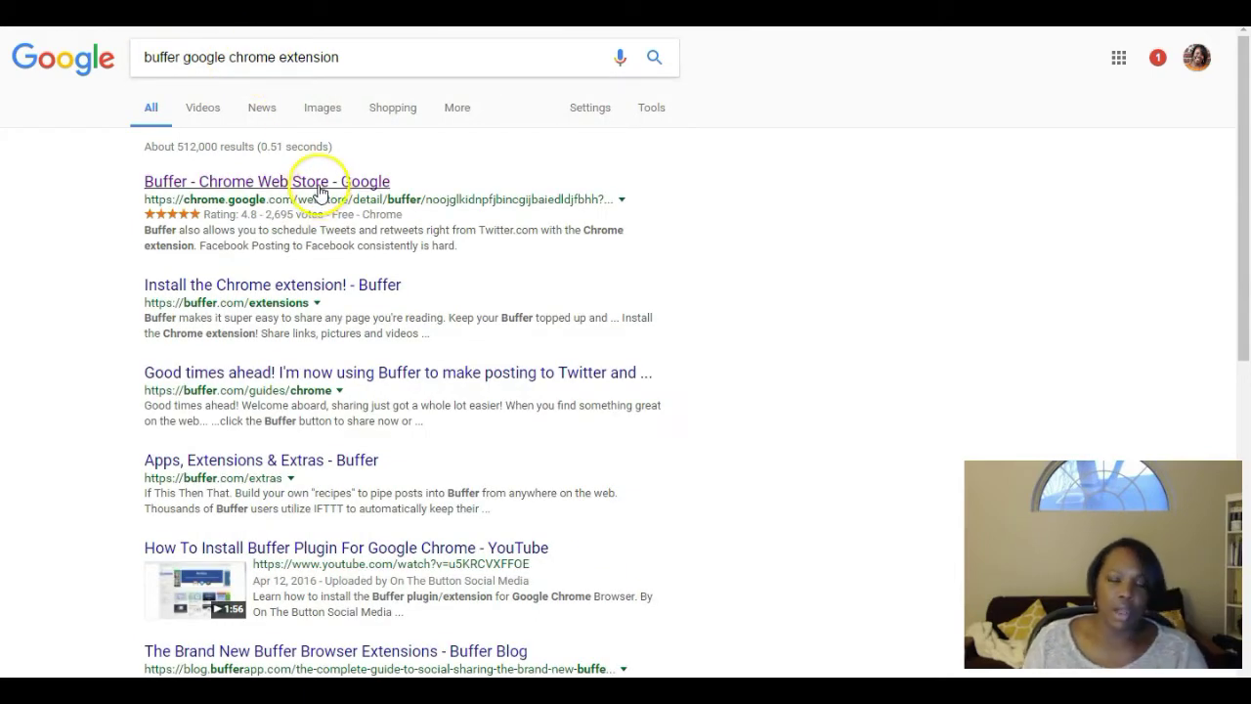
# Open the 'Buffer - Chrome Web Store' result, review the extension details, then dismiss them.
pyautogui.click(319, 190)
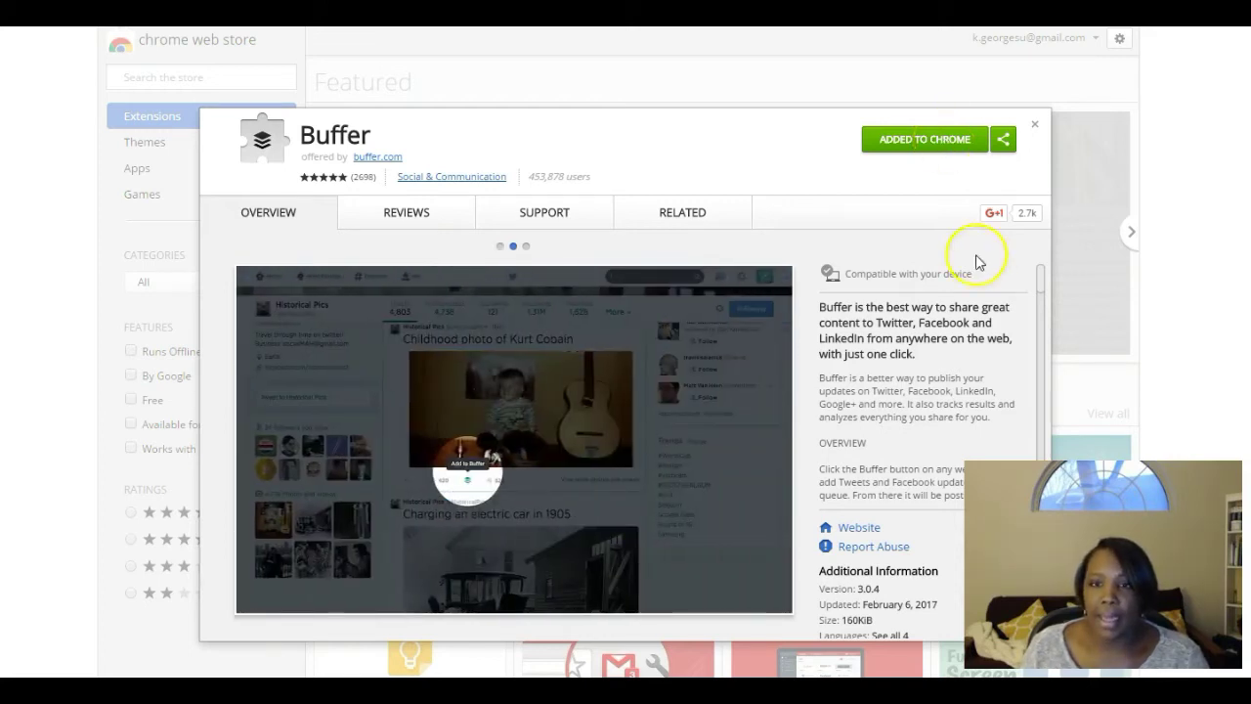
pyautogui.click(1142, 129)
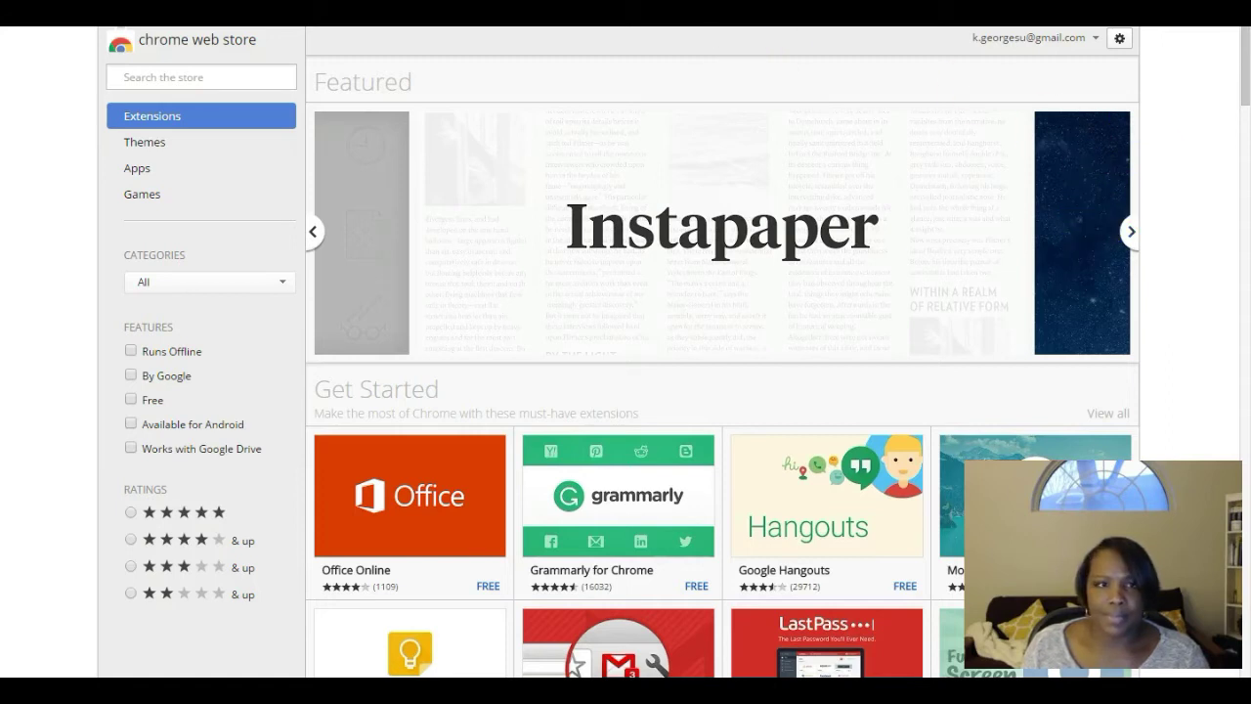
# Leave full screen, close the Buffer store tab, and open a fresh new tab.
pyautogui.press('F11')
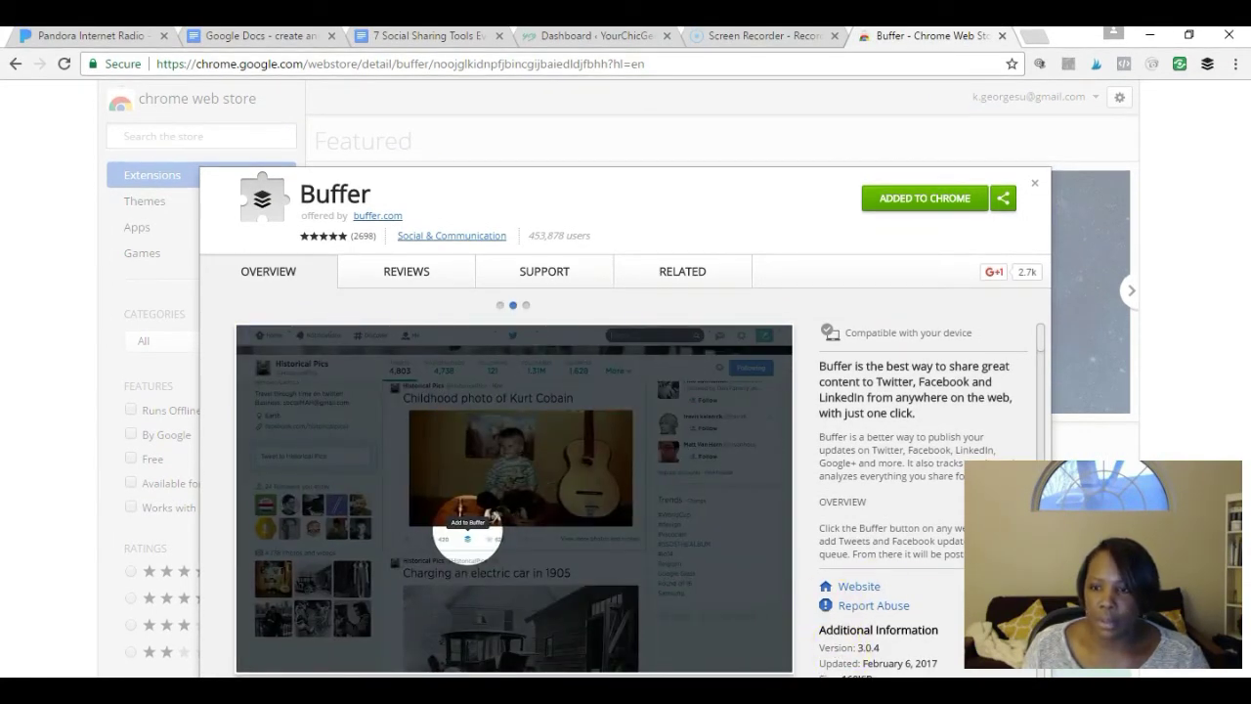
pyautogui.click(637, 61)
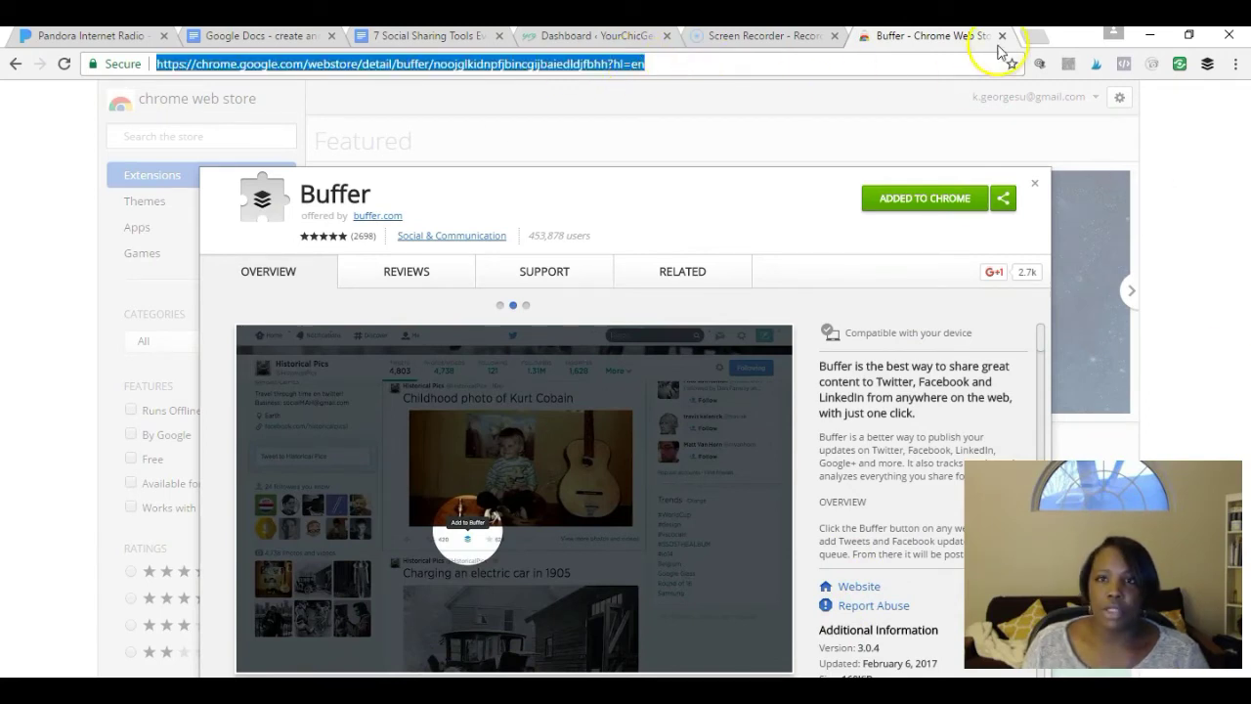
pyautogui.click(1003, 37)
pyautogui.click(873, 37)
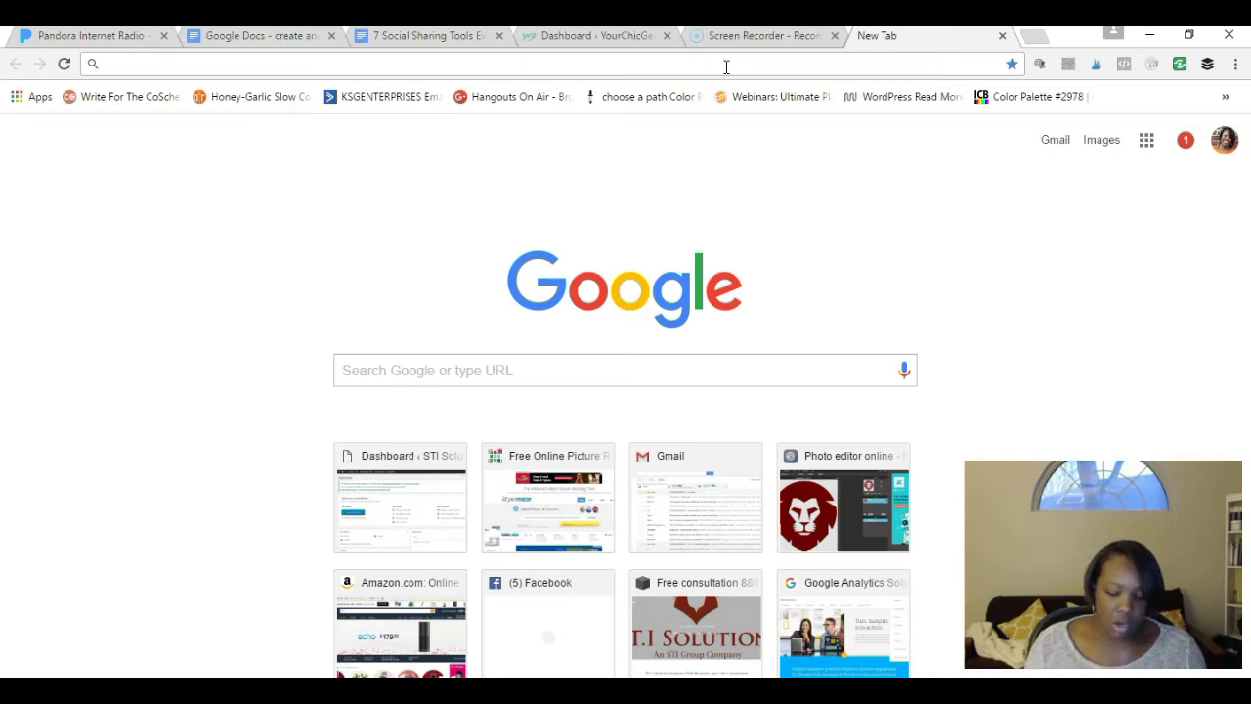
# Search Google for 'blogging for business' and scroll down the results.
pyautogui.write('google')
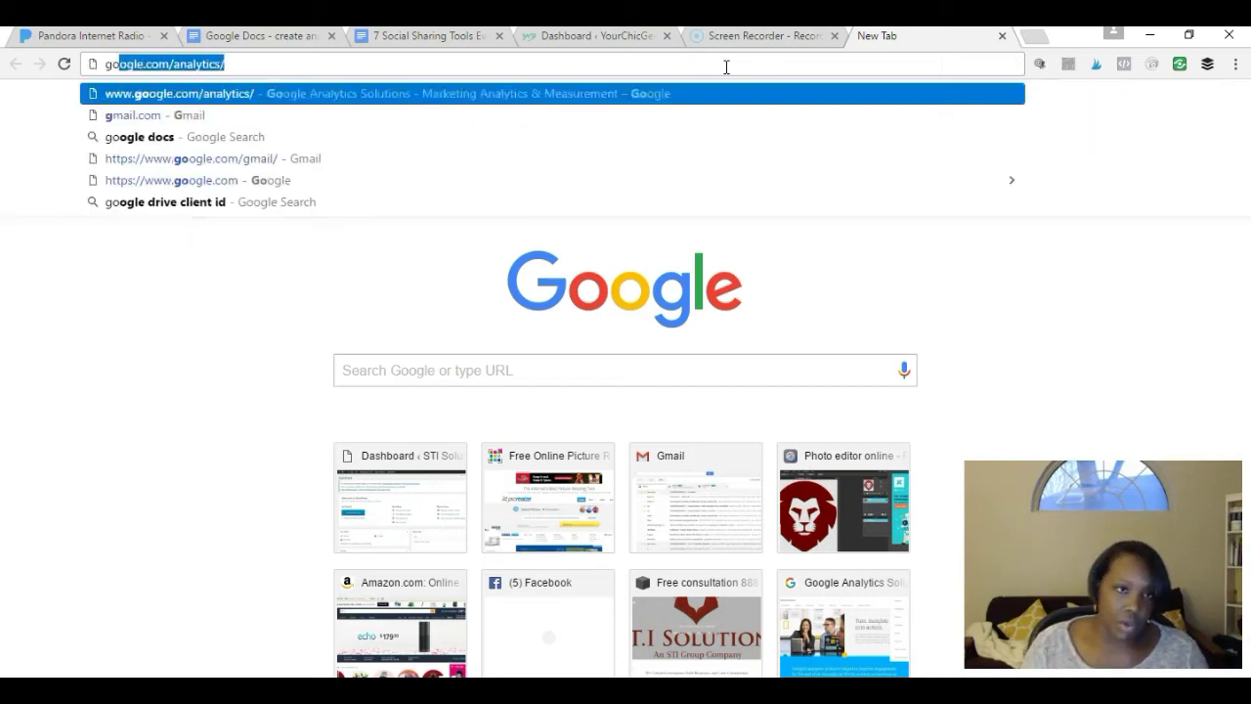
pyautogui.press('BackSpace')
pyautogui.press('BackSpace')
pyautogui.press('BackSpace')
pyautogui.press('BackSpace')
pyautogui.press('BackSpace')
pyautogui.press('BackSpace')
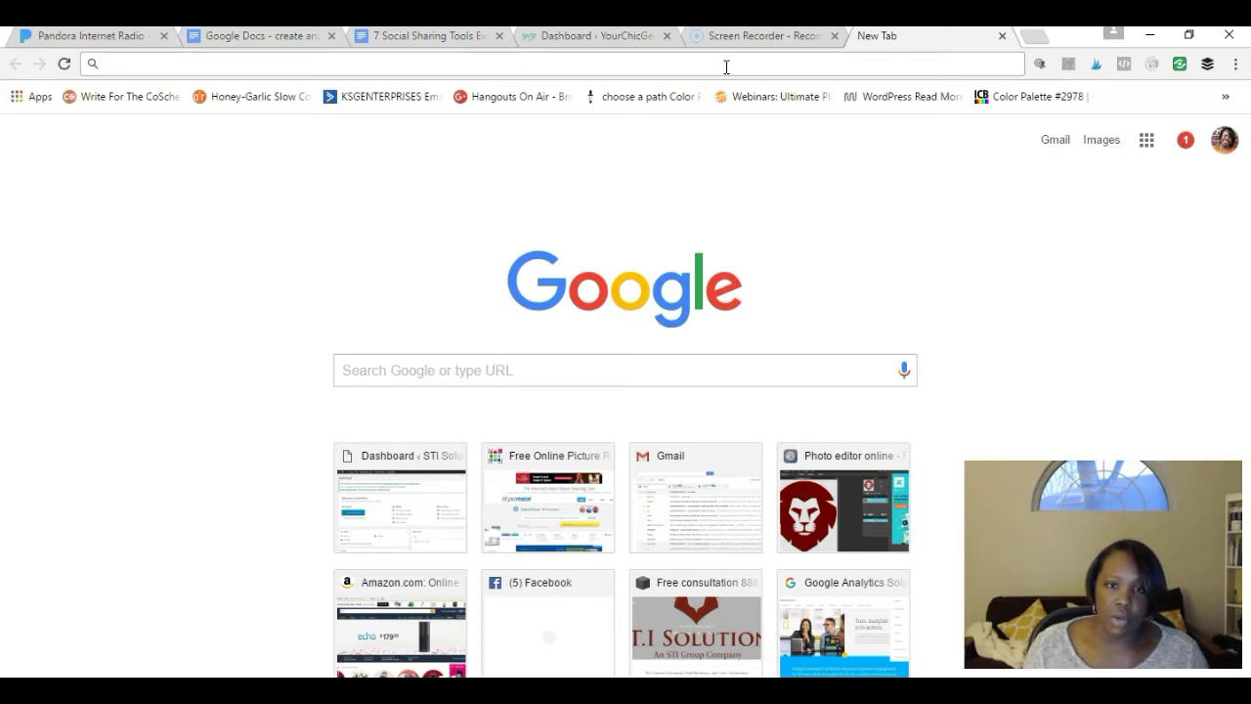
pyautogui.click(620, 367)
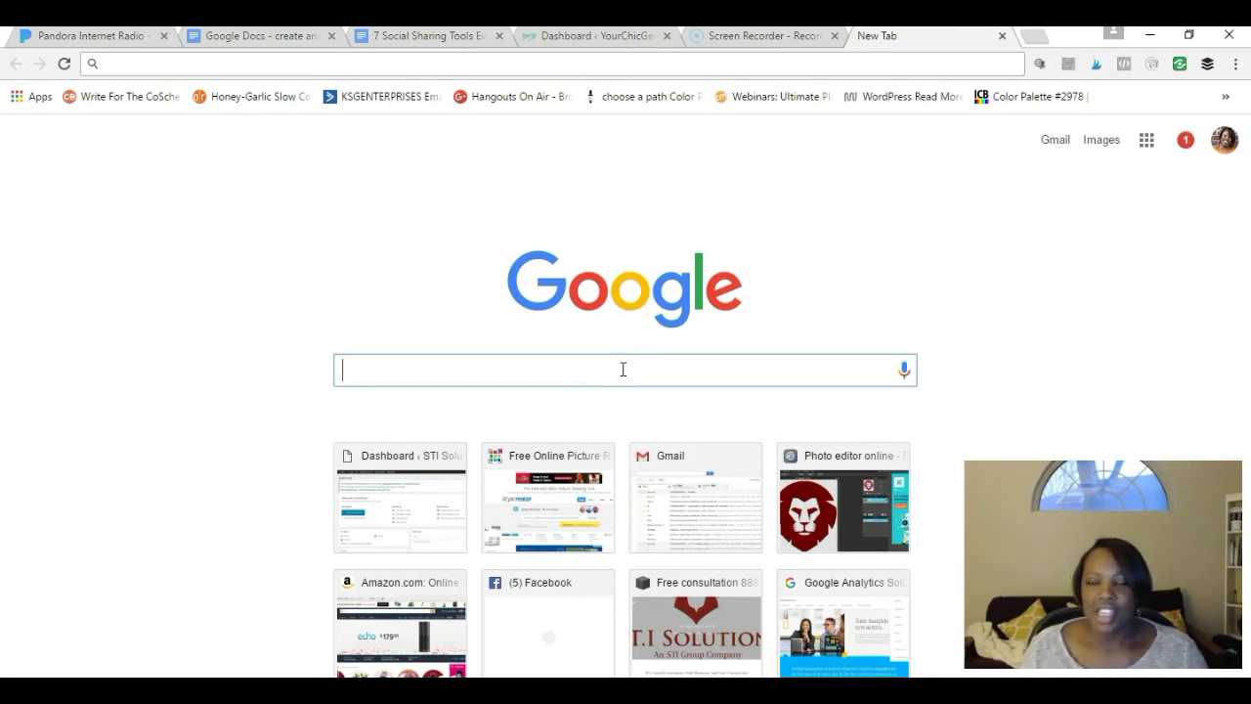
pyautogui.write('blog')
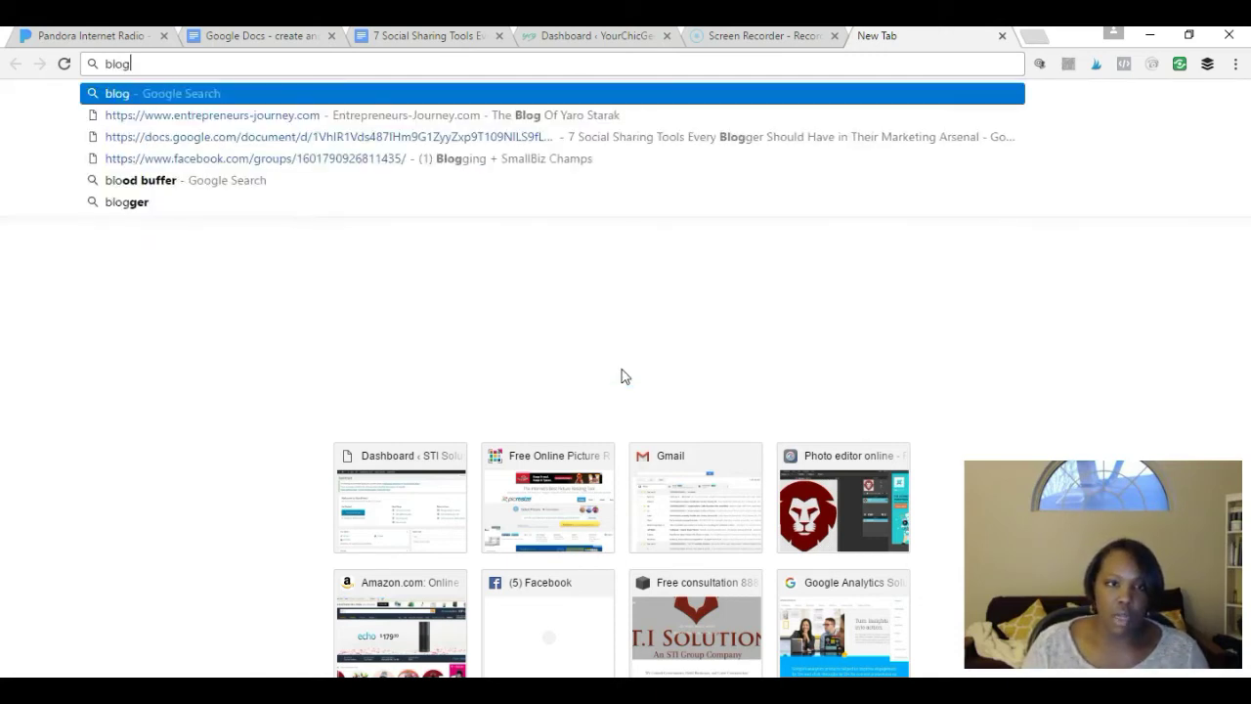
pyautogui.write('ging for business')
pyautogui.press('Return')
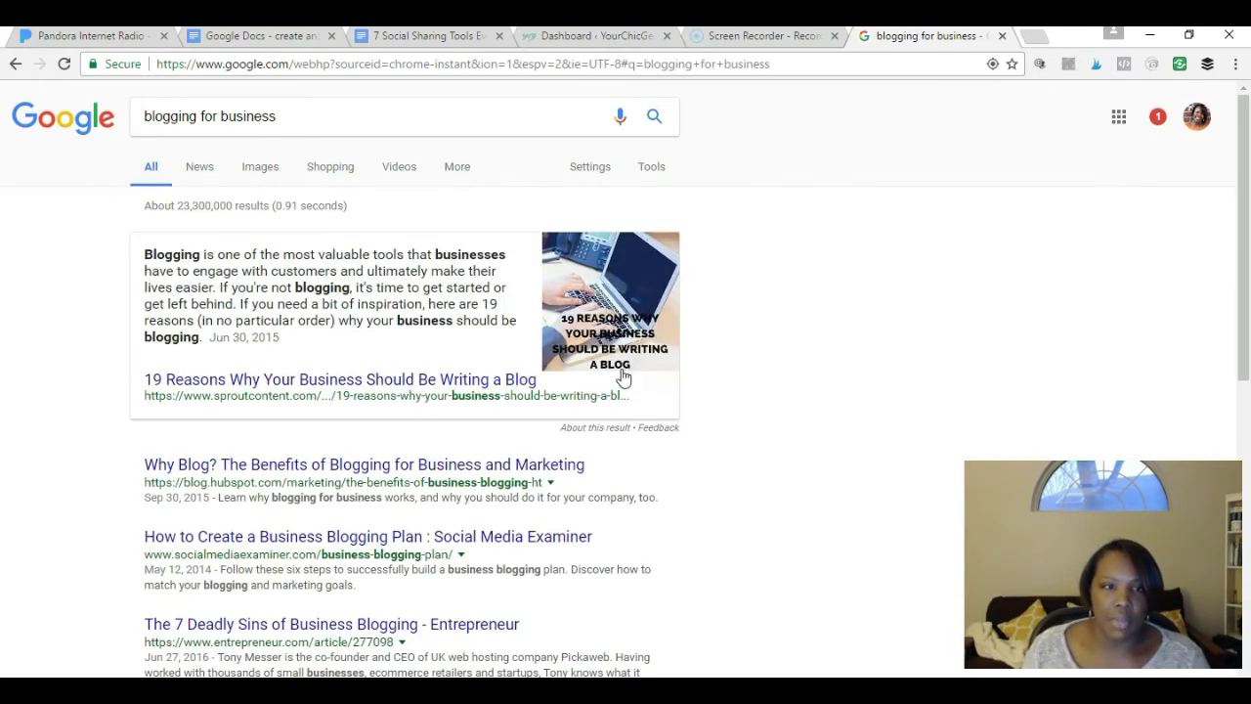
pyautogui.scroll(-2, 751, 352)
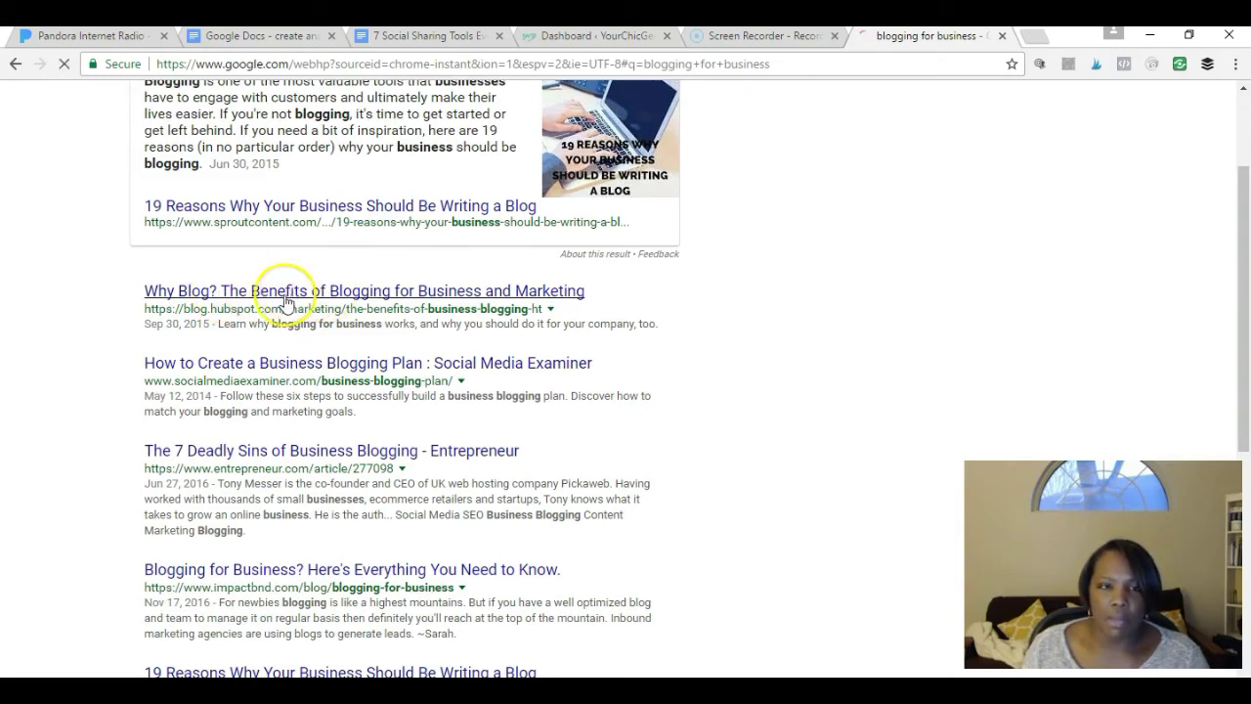
# Open the HubSpot 'Why Blog?' article and scroll back up to its title.
pyautogui.click(284, 293)
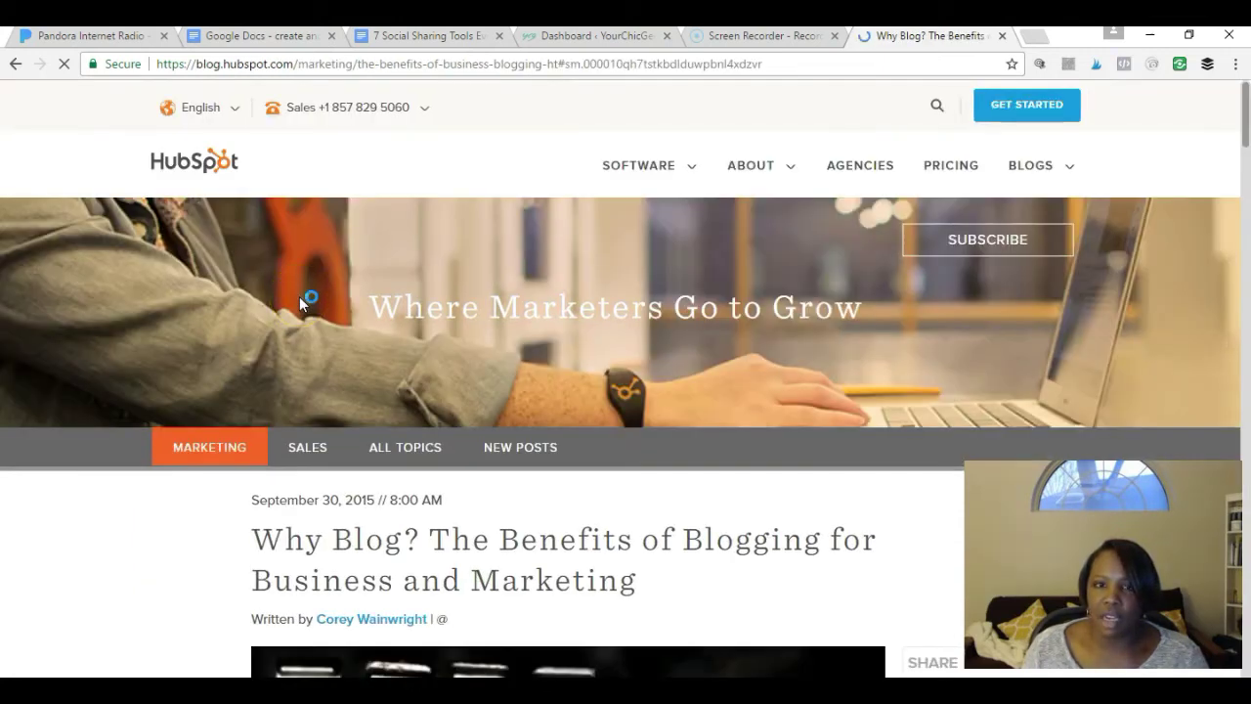
pyautogui.scroll(-3, 229, 405)
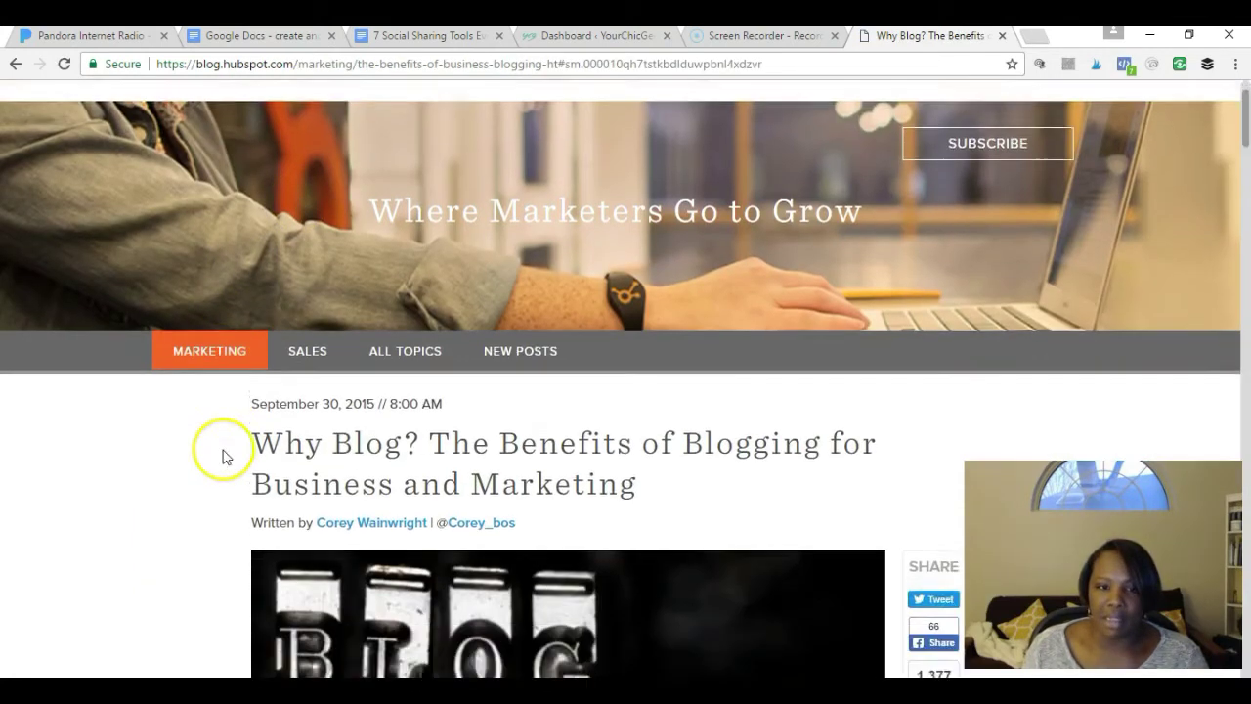
pyautogui.scroll(-8, 226, 423)
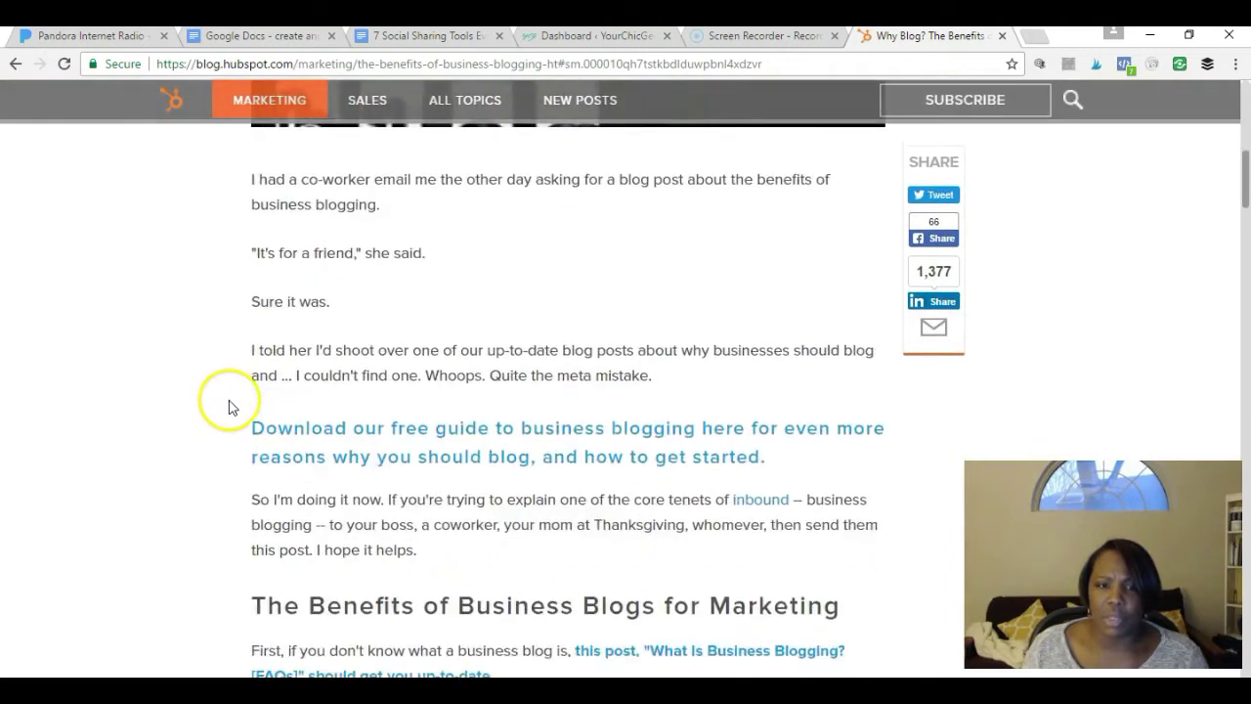
pyautogui.scroll(6, 227, 410)
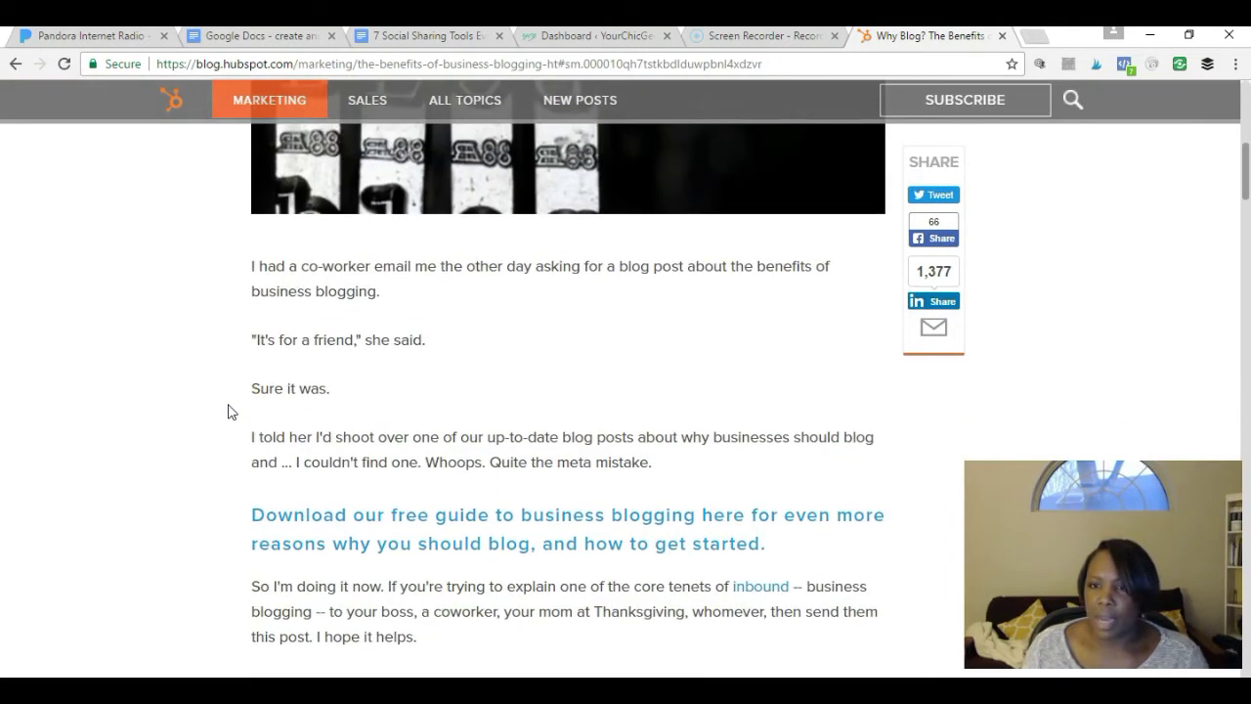
pyautogui.scroll(4, 228, 404)
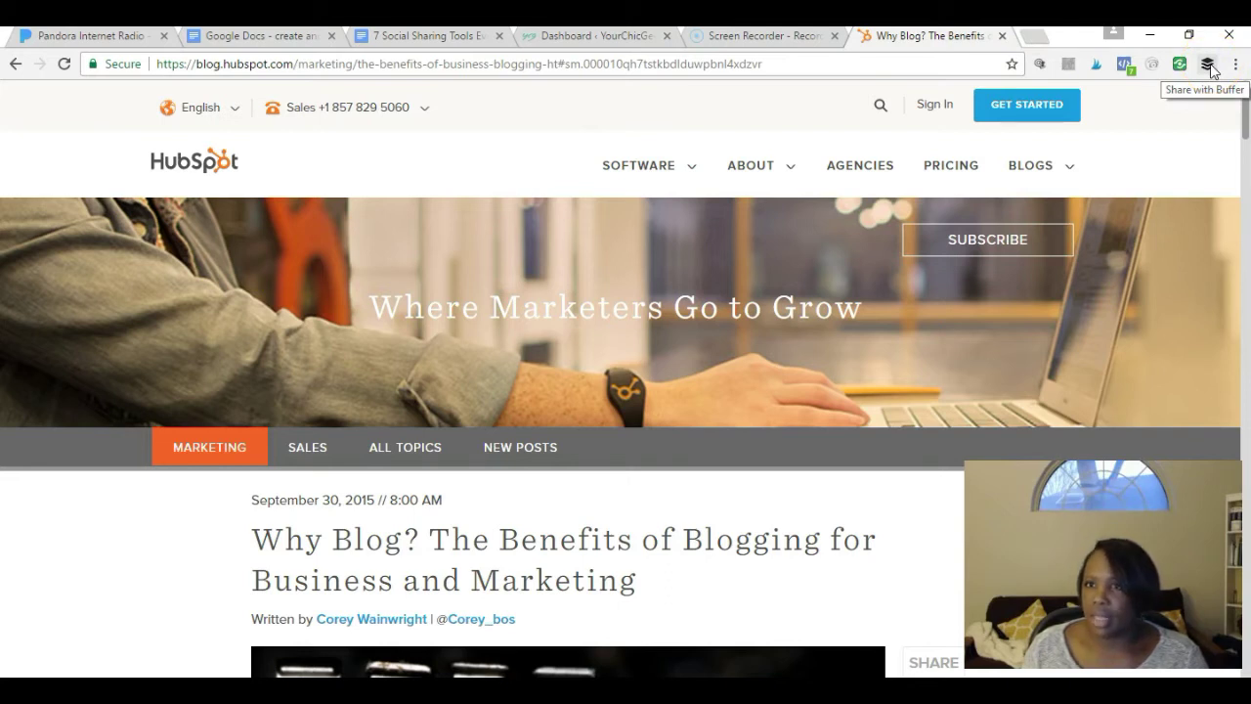
# Open Buffer's composer on the article, attach the BLOG image, and place the cursor in the post text.
pyautogui.click(1208, 64)
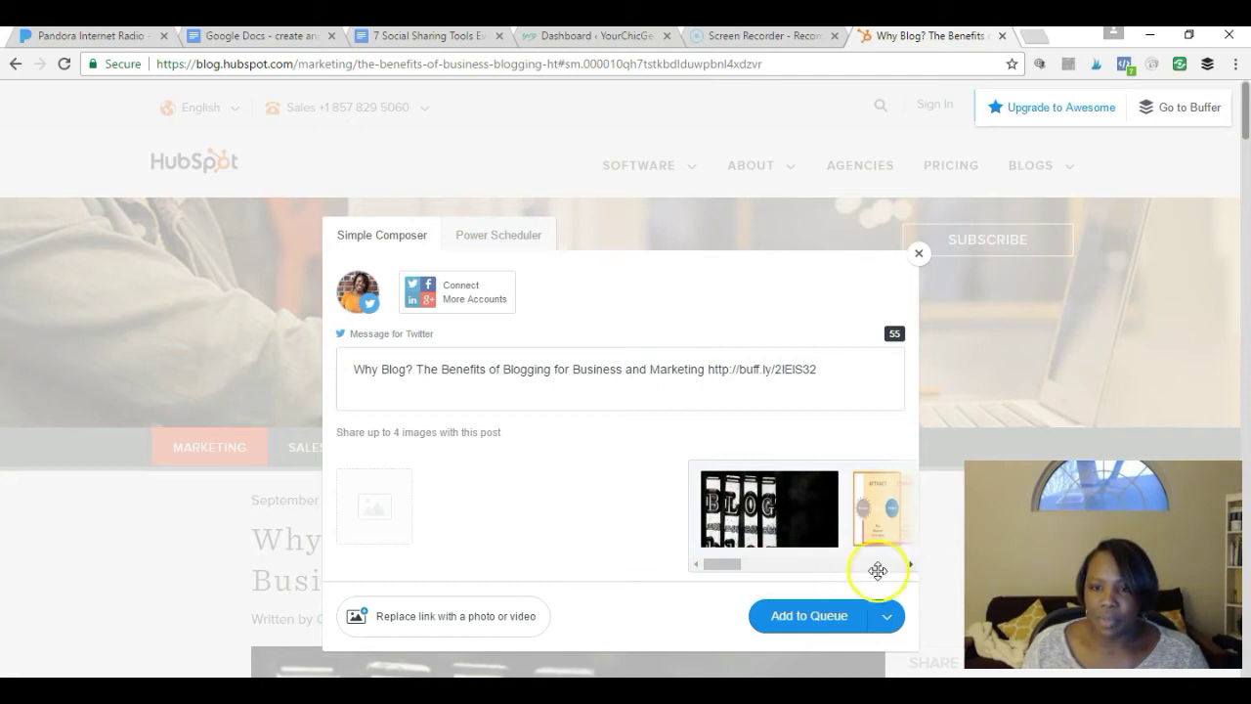
pyautogui.moveTo(732, 566); pyautogui.dragTo(670, 558)
pyautogui.click(751, 523)
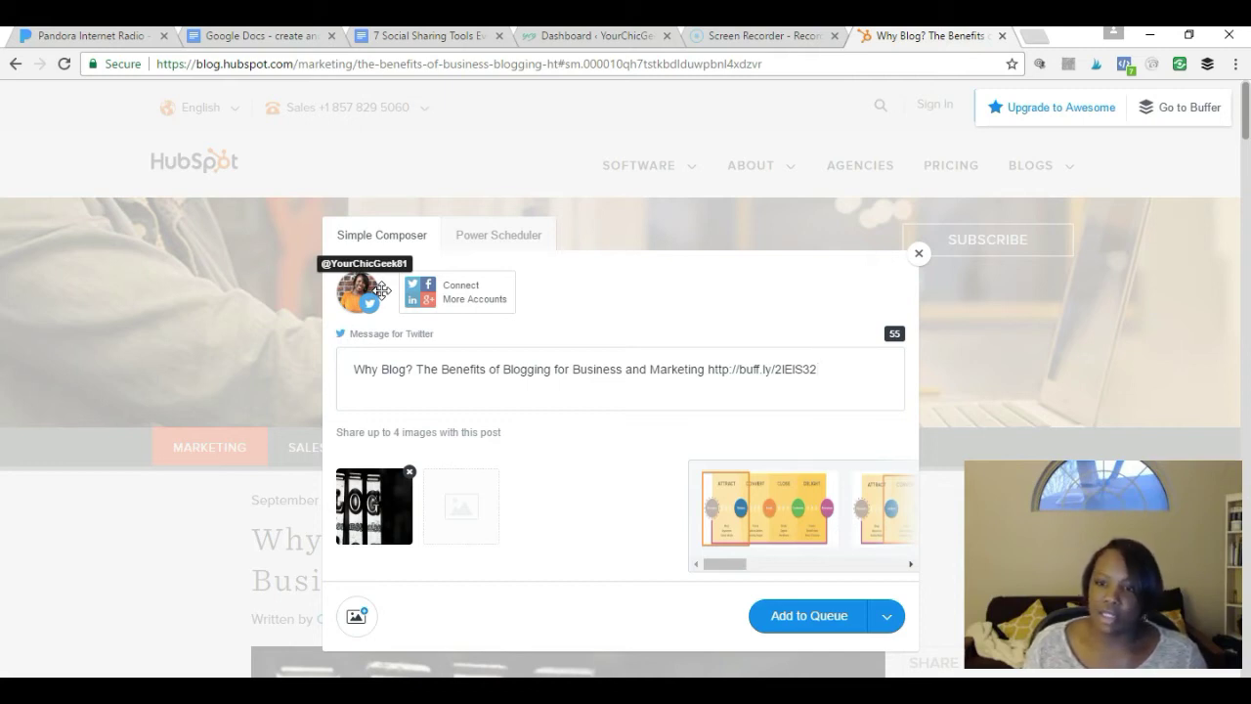
pyautogui.click(721, 289)
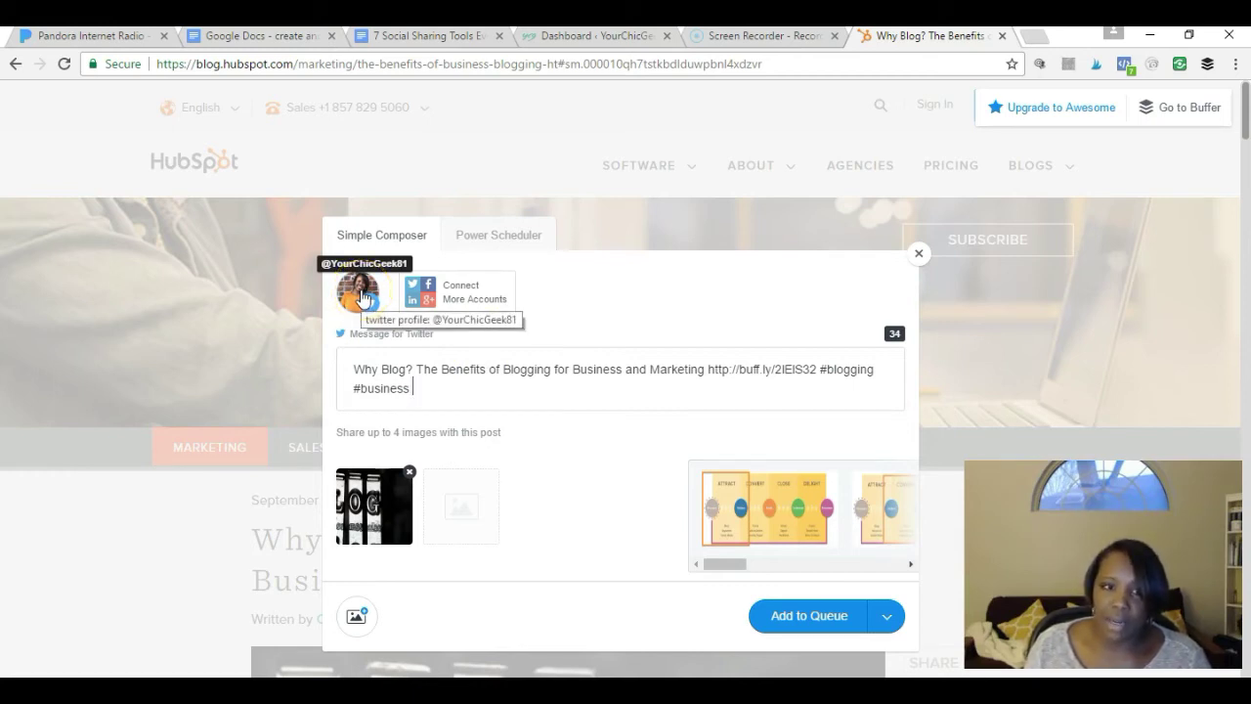
pyautogui.click(436, 290)
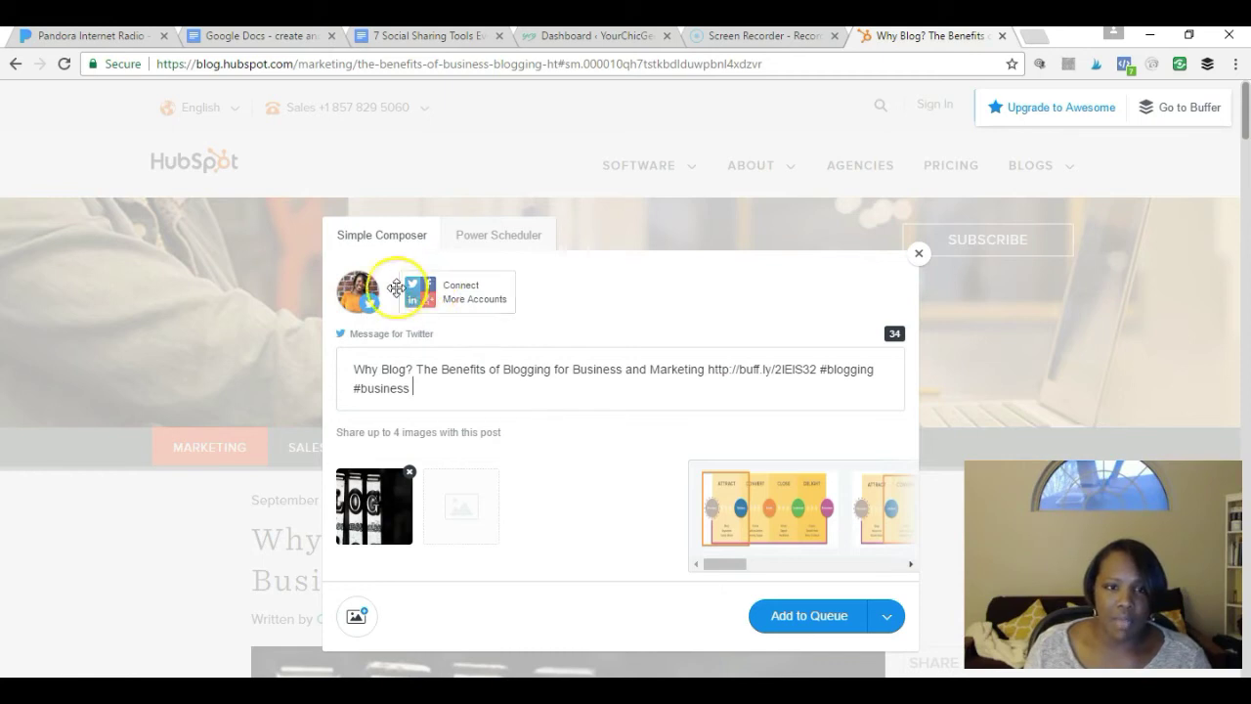
pyautogui.click(434, 290)
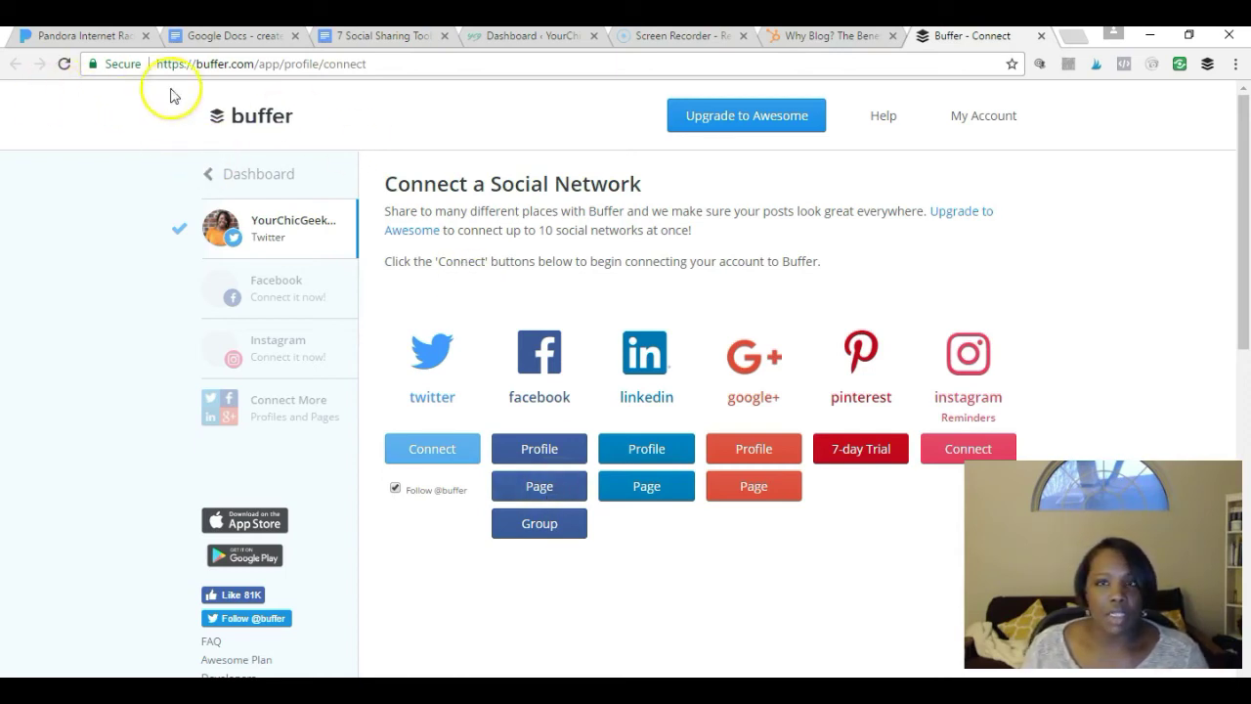
# Return to the article, add the drafted Twitter post to the Buffer queue, and reopen the composer.
pyautogui.click(1041, 35)
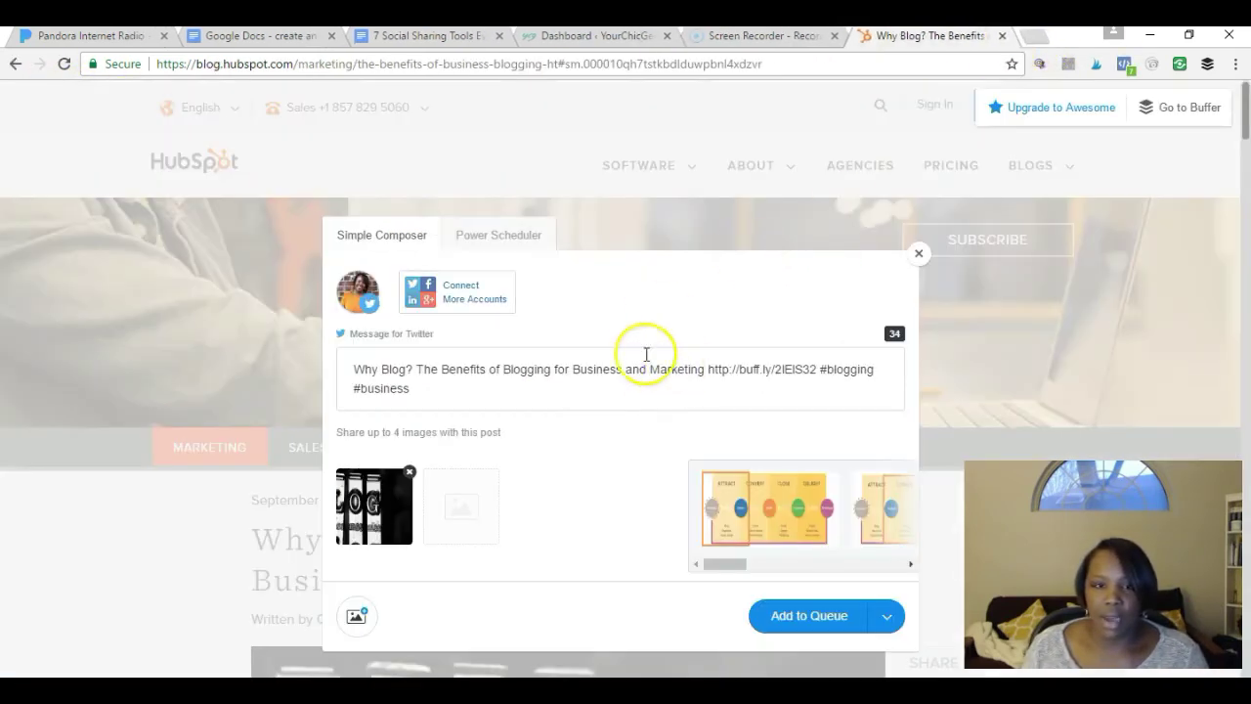
pyautogui.scroll(-1, 734, 404)
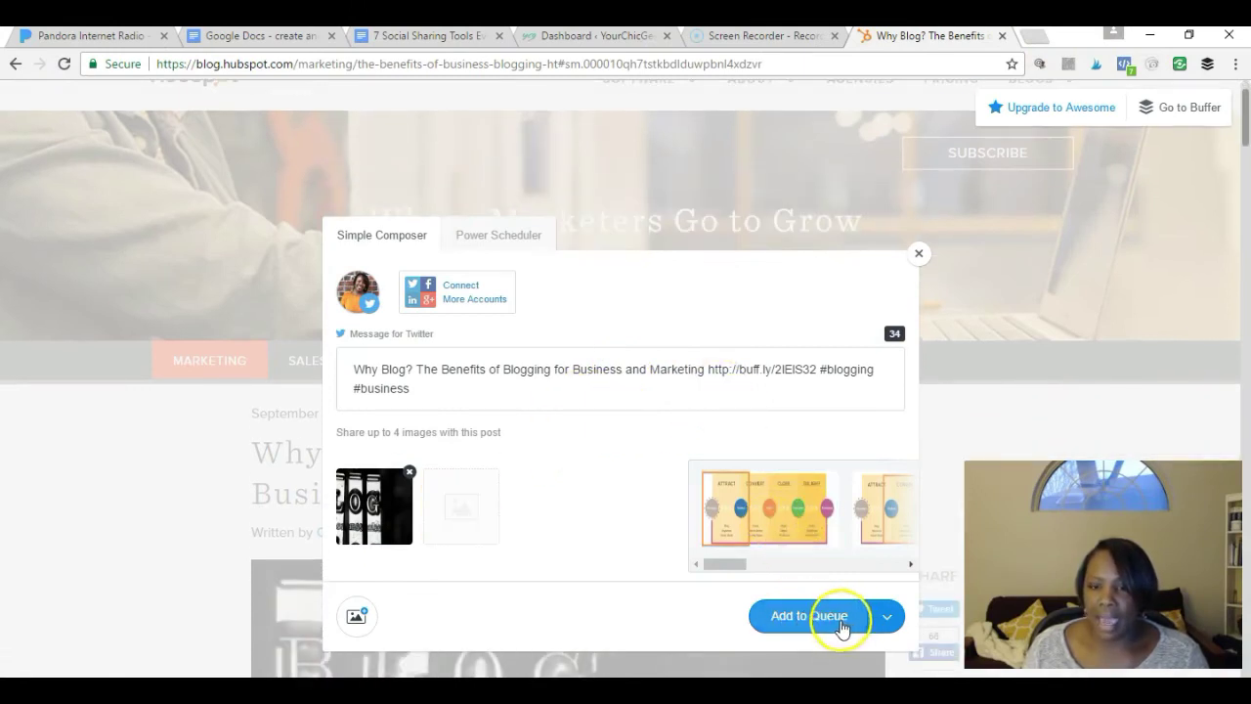
pyautogui.click(807, 619)
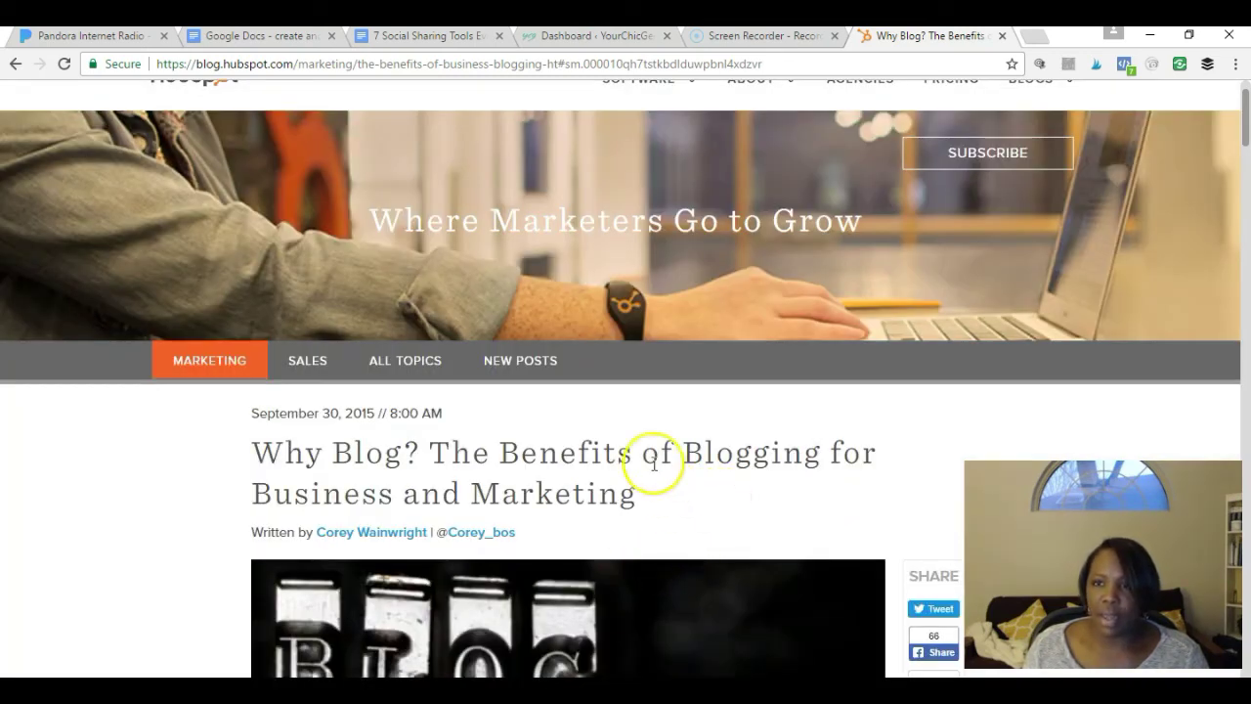
pyautogui.click(1207, 64)
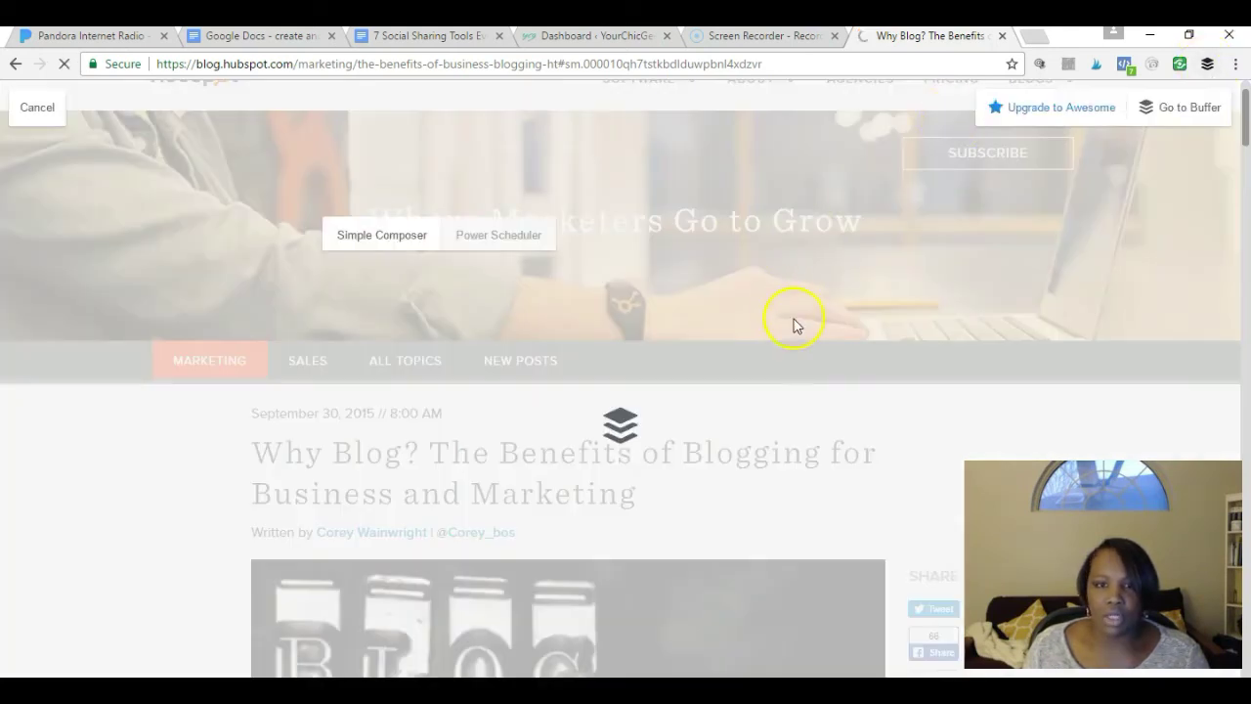
# Open the Add to Queue dropdown showing Share Next, Share Now and Schedule Post.
pyautogui.click(885, 619)
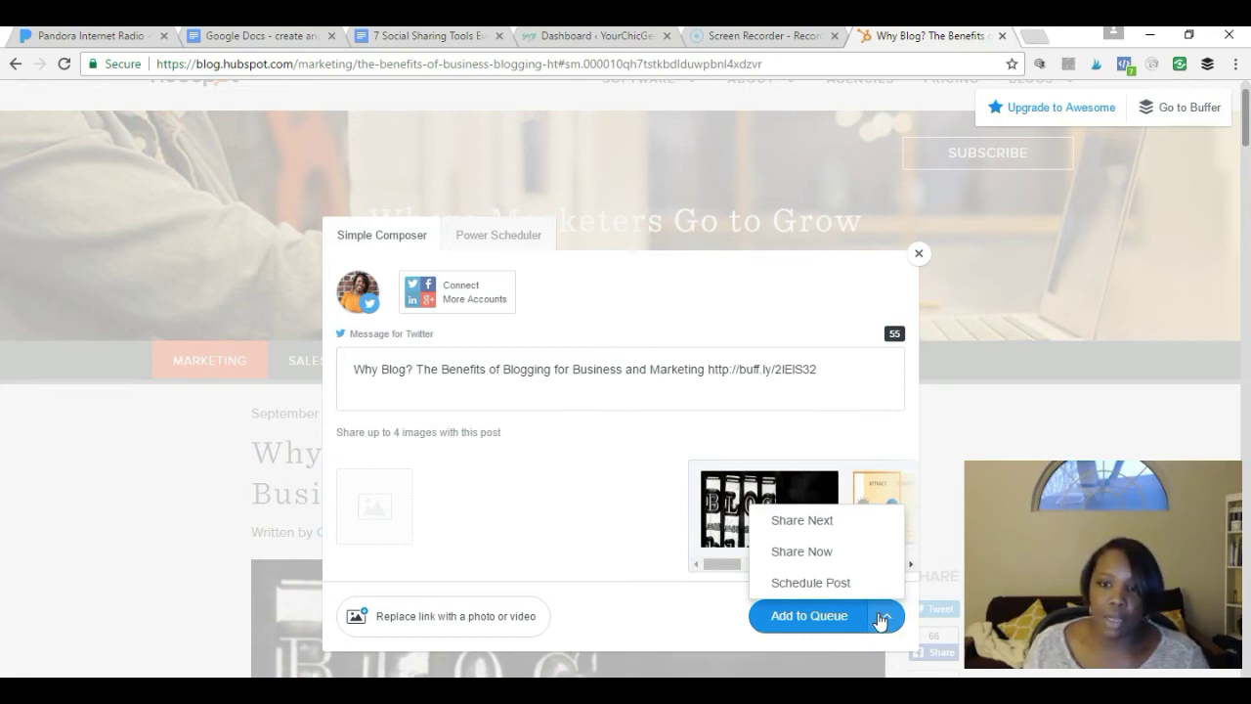
pyautogui.click(878, 584)
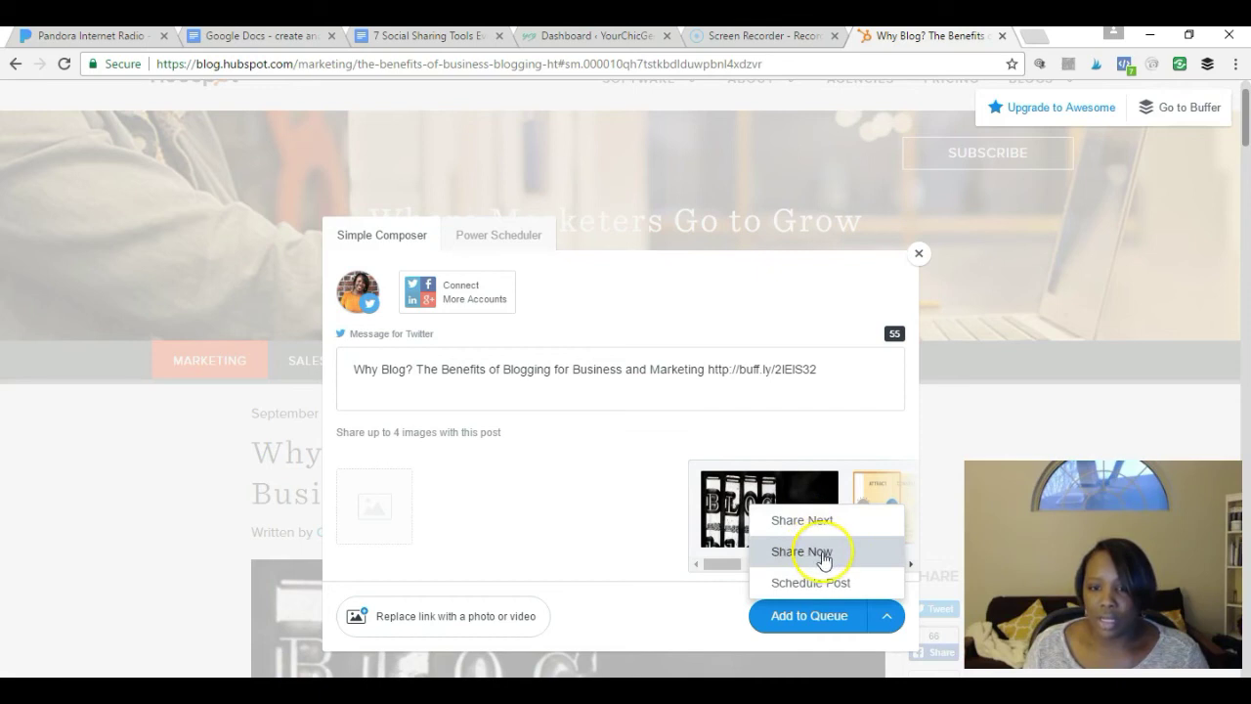
pyautogui.click(586, 506)
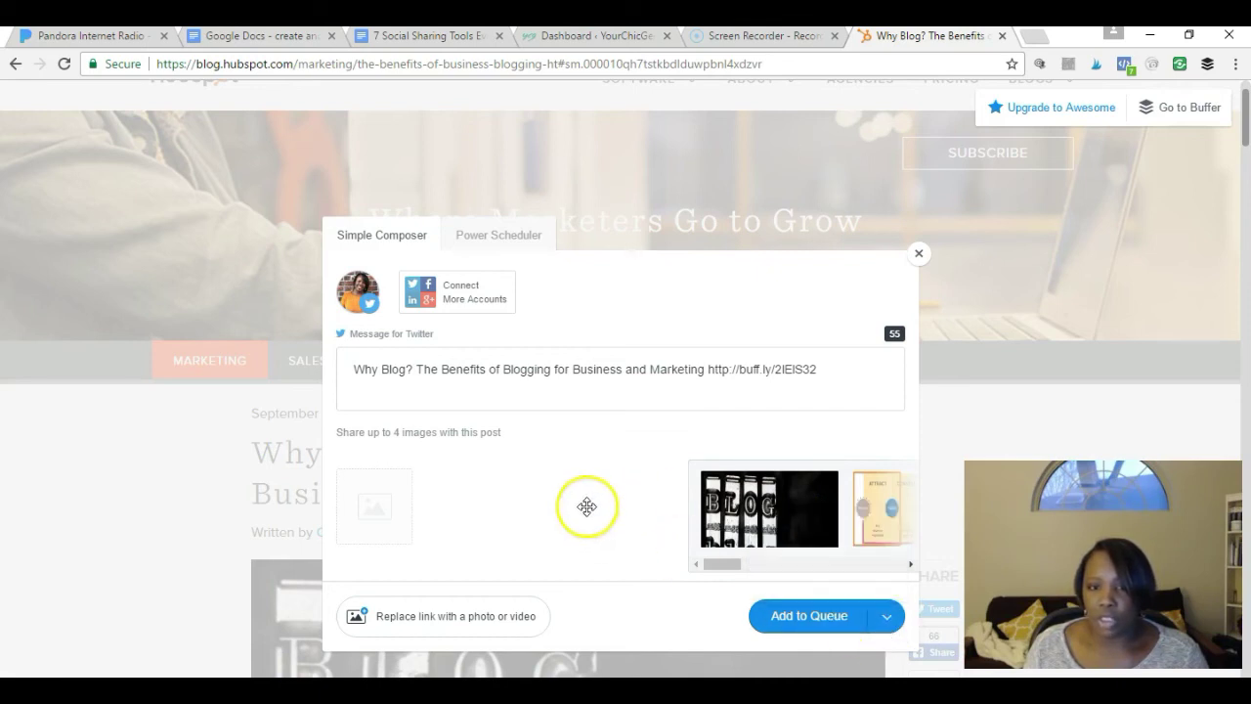
pyautogui.click(890, 618)
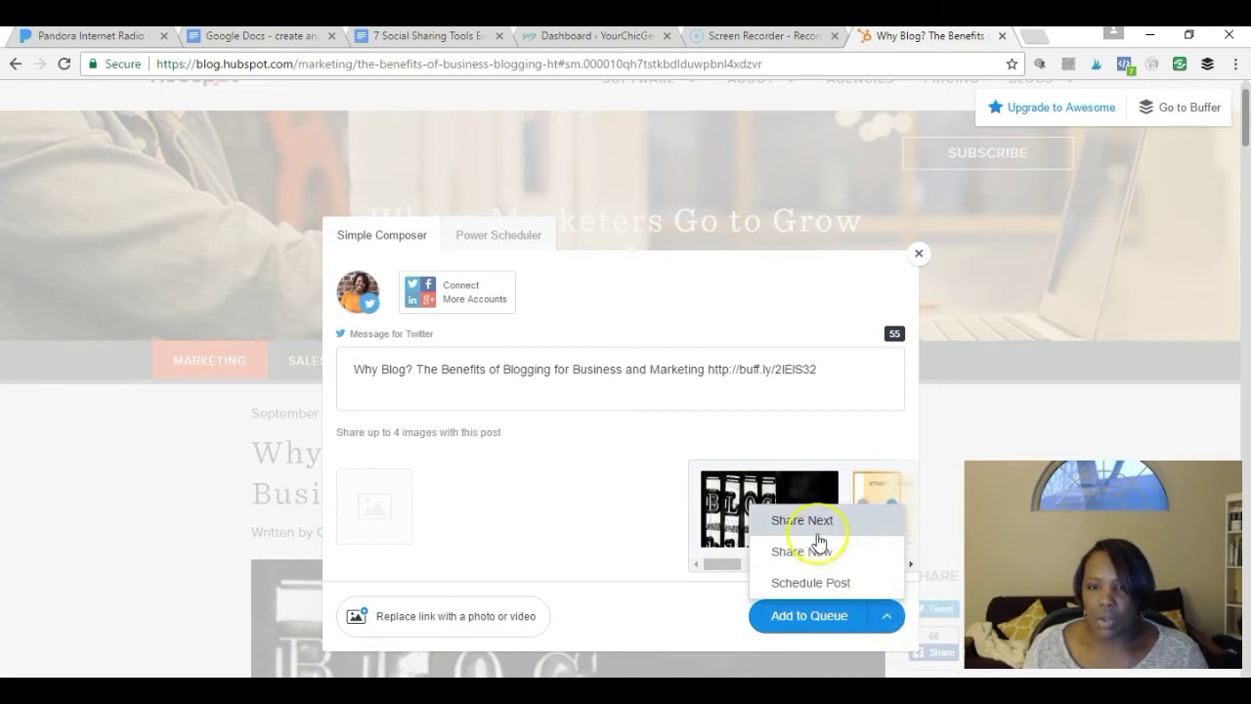
pyautogui.click(827, 565)
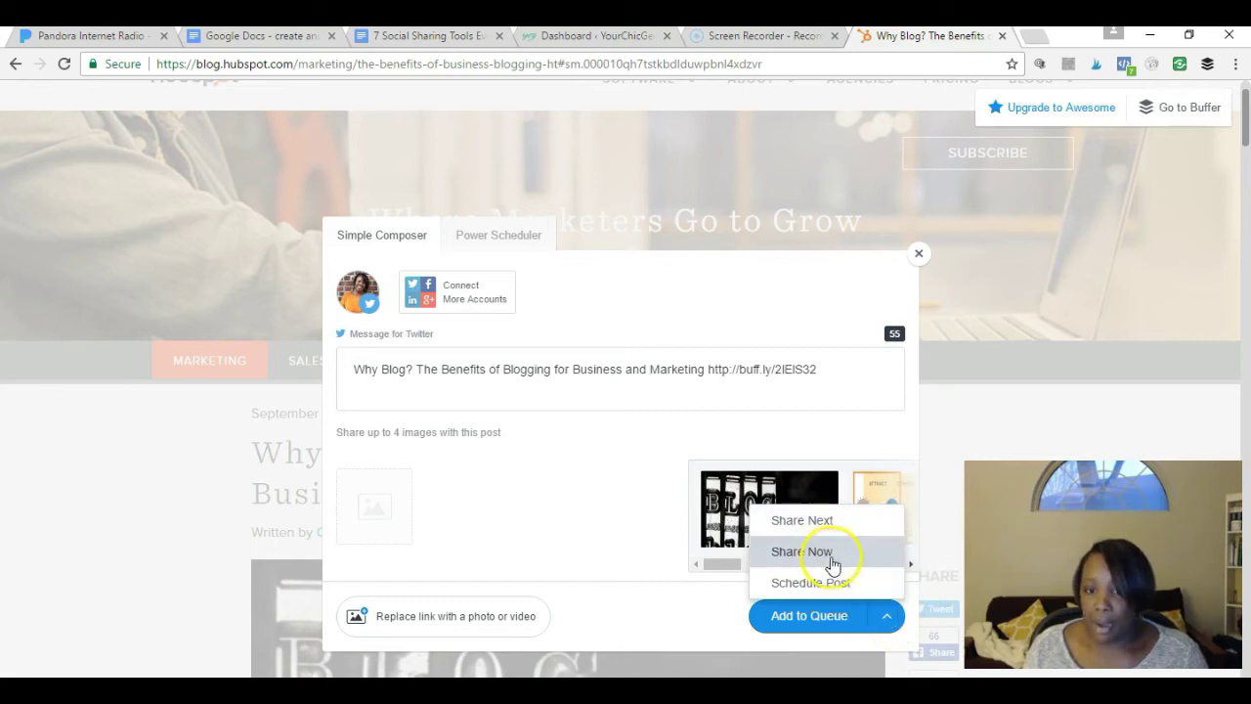
# Choose Schedule Post, pick 14 February 2017, set 08:30 AM, and confirm.
pyautogui.click(833, 593)
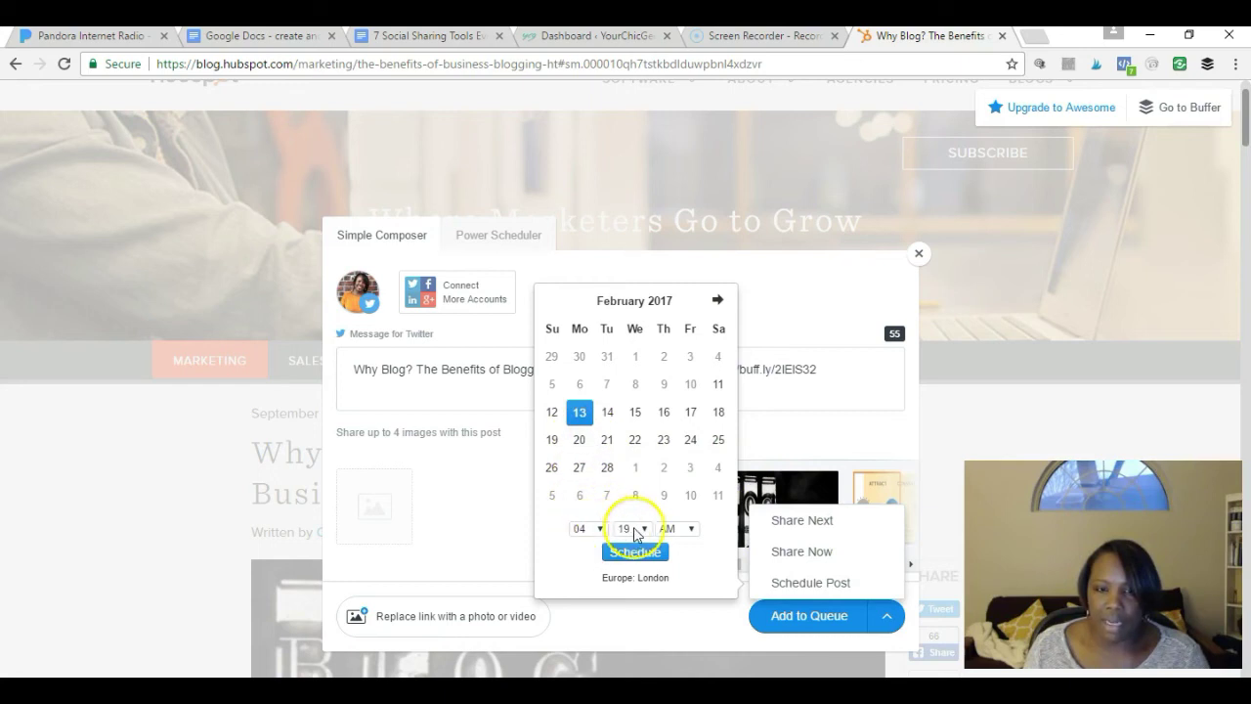
pyautogui.click(607, 412)
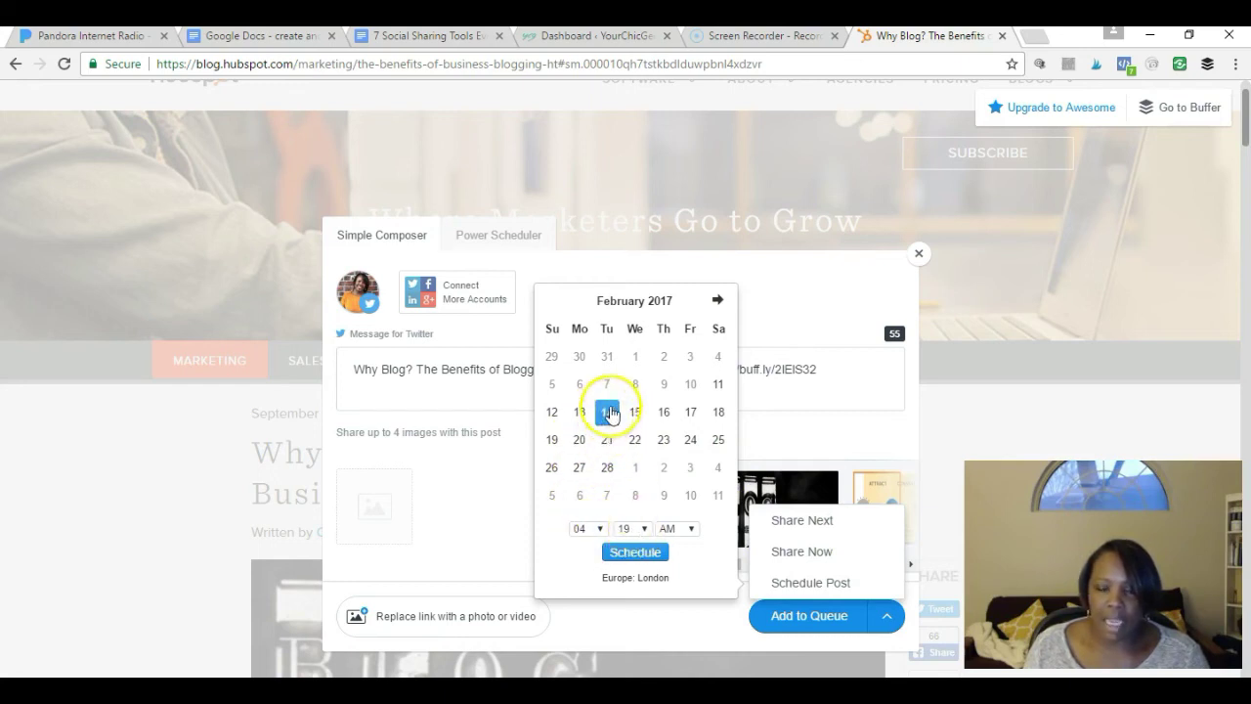
pyautogui.click(588, 528)
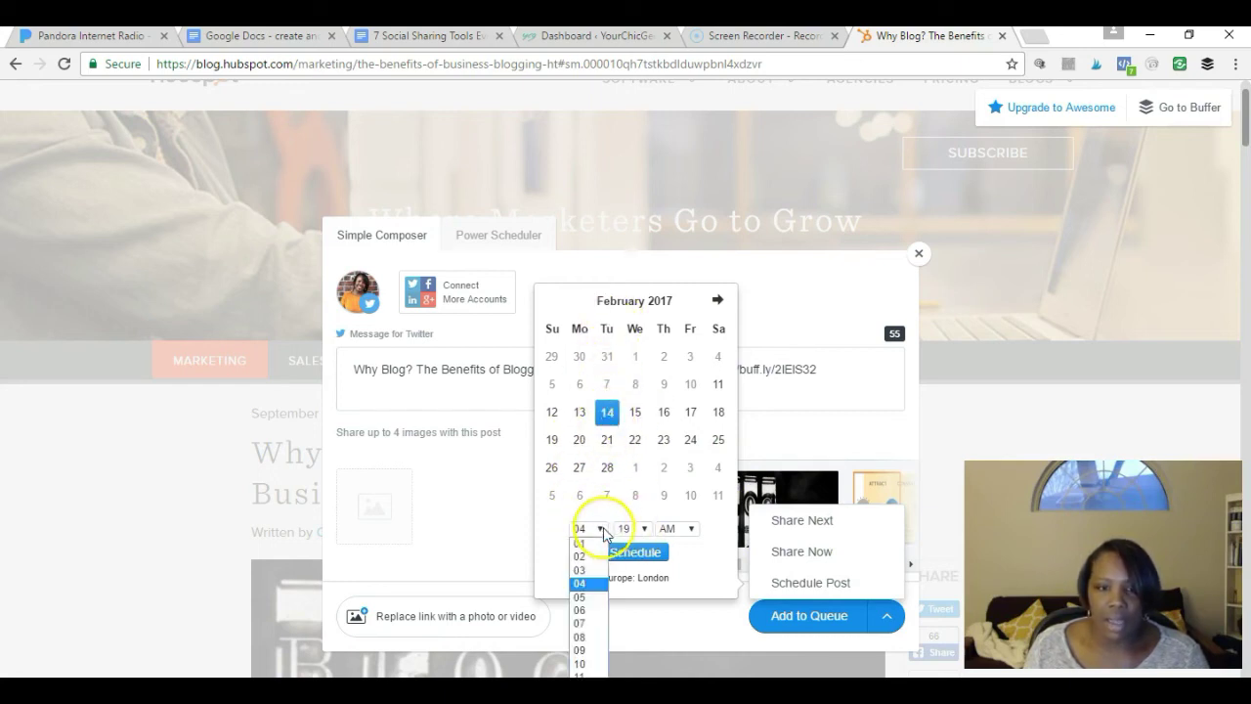
pyautogui.click(592, 638)
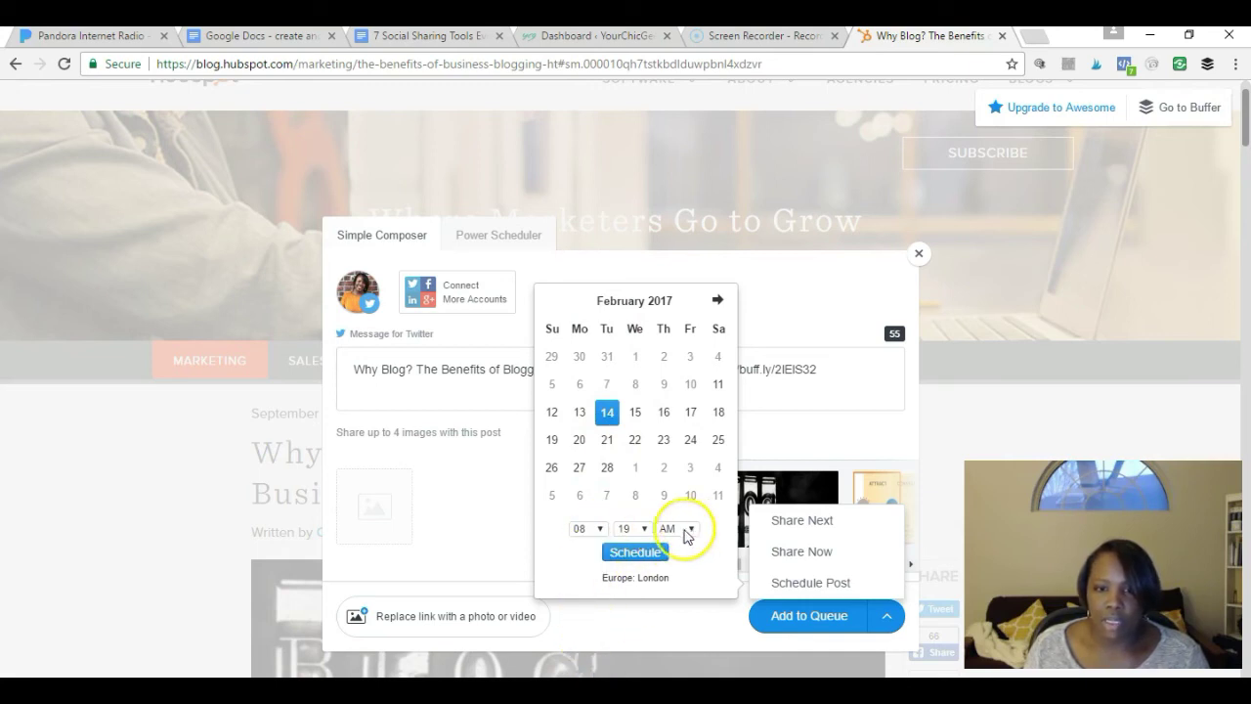
pyautogui.click(642, 529)
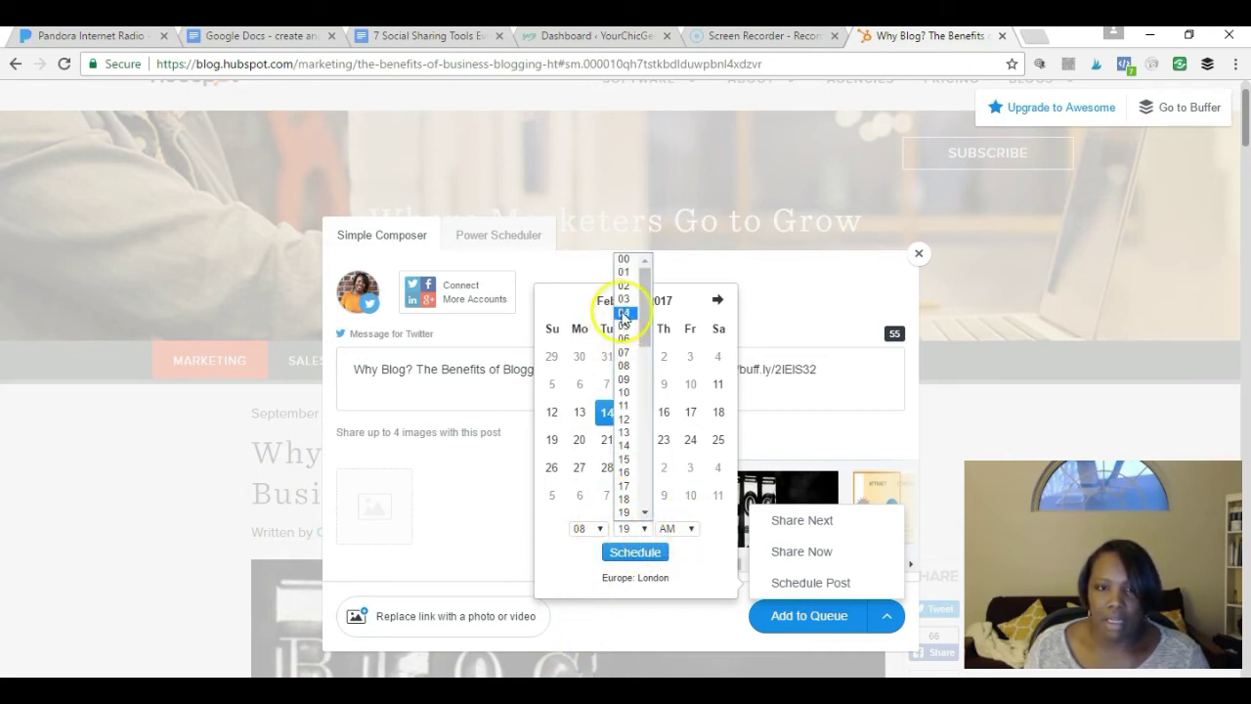
pyautogui.scroll(-4, 626, 410)
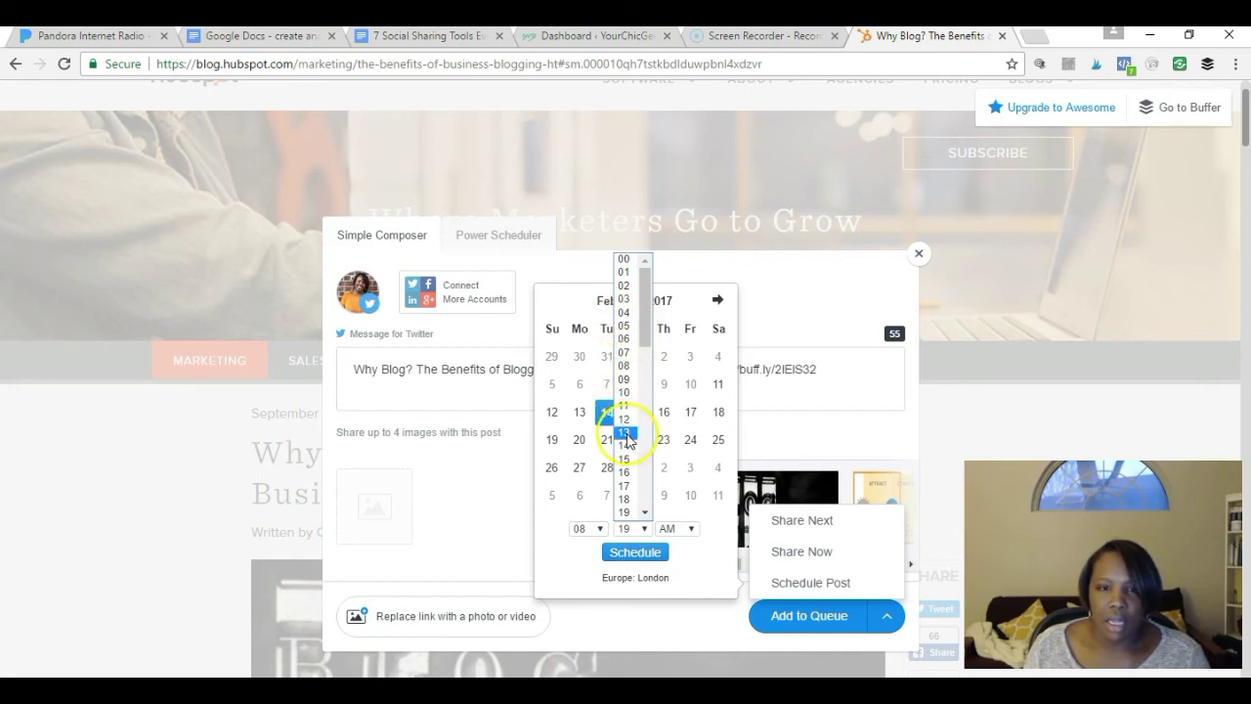
pyautogui.click(624, 486)
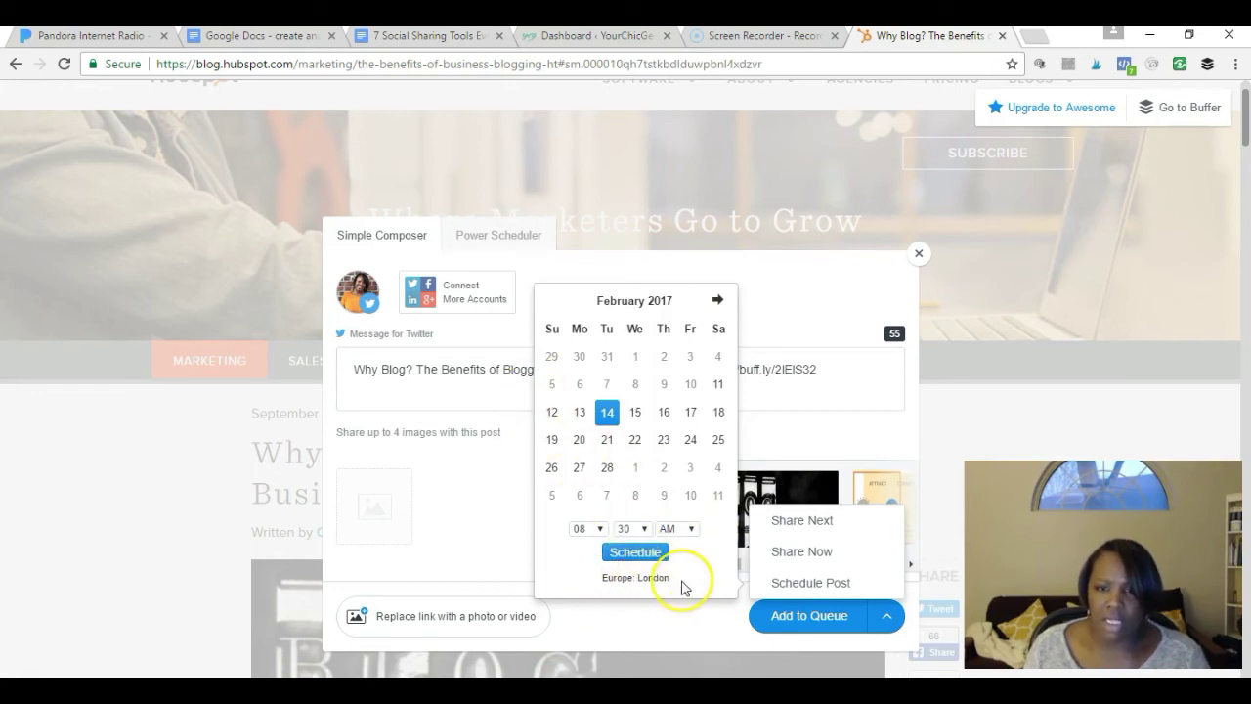
pyautogui.click(636, 552)
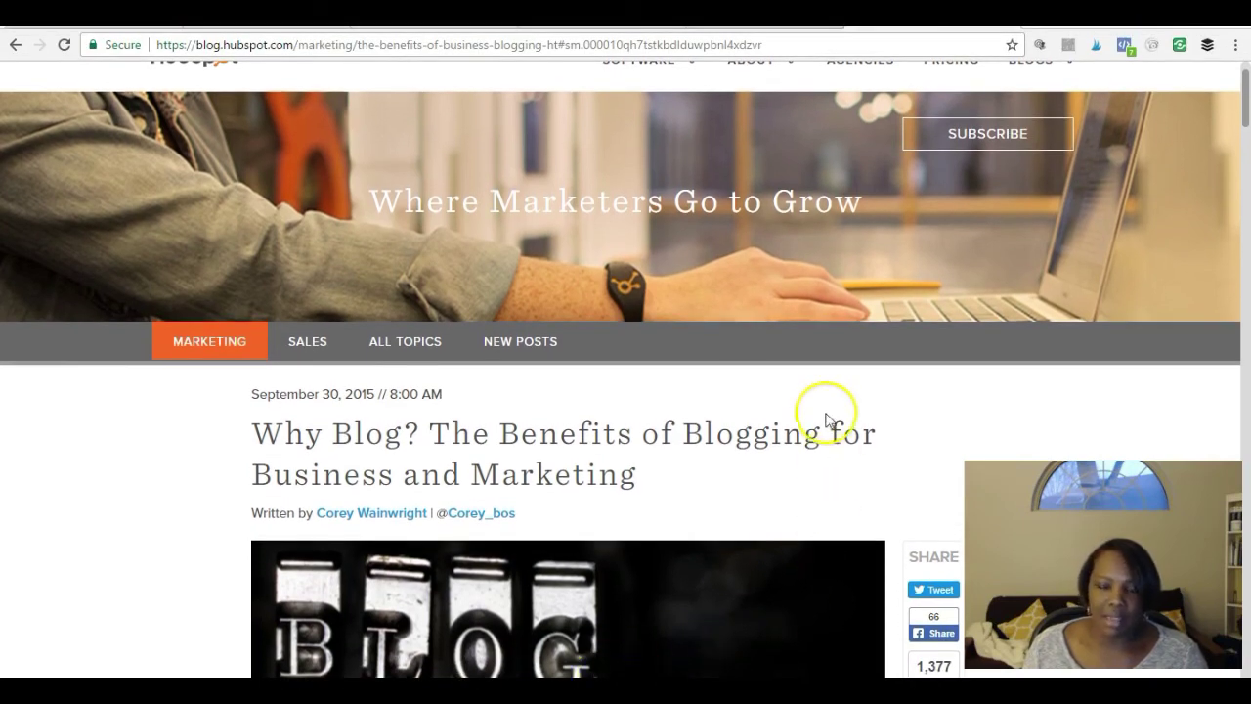
# Select the Why Blog? article's full URL in the address bar, then click on the page.
pyautogui.click(779, 45)
pyautogui.moveTo(786, 224)
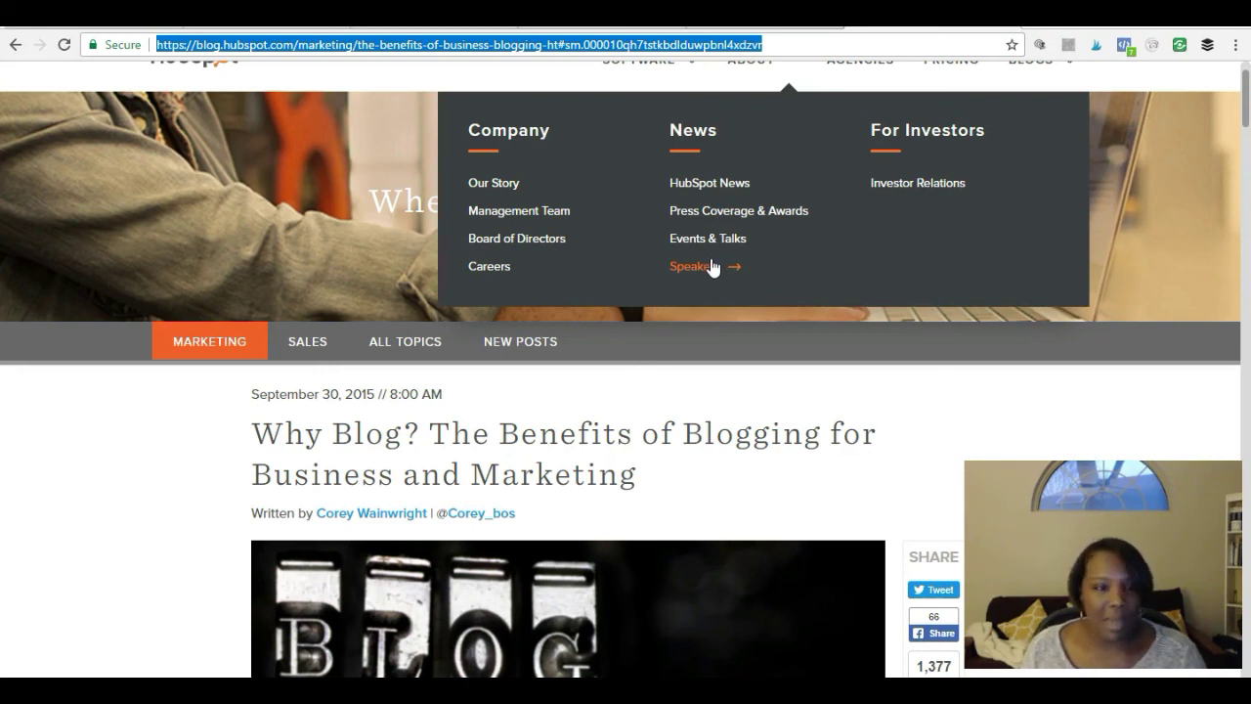
pyautogui.click(698, 270)
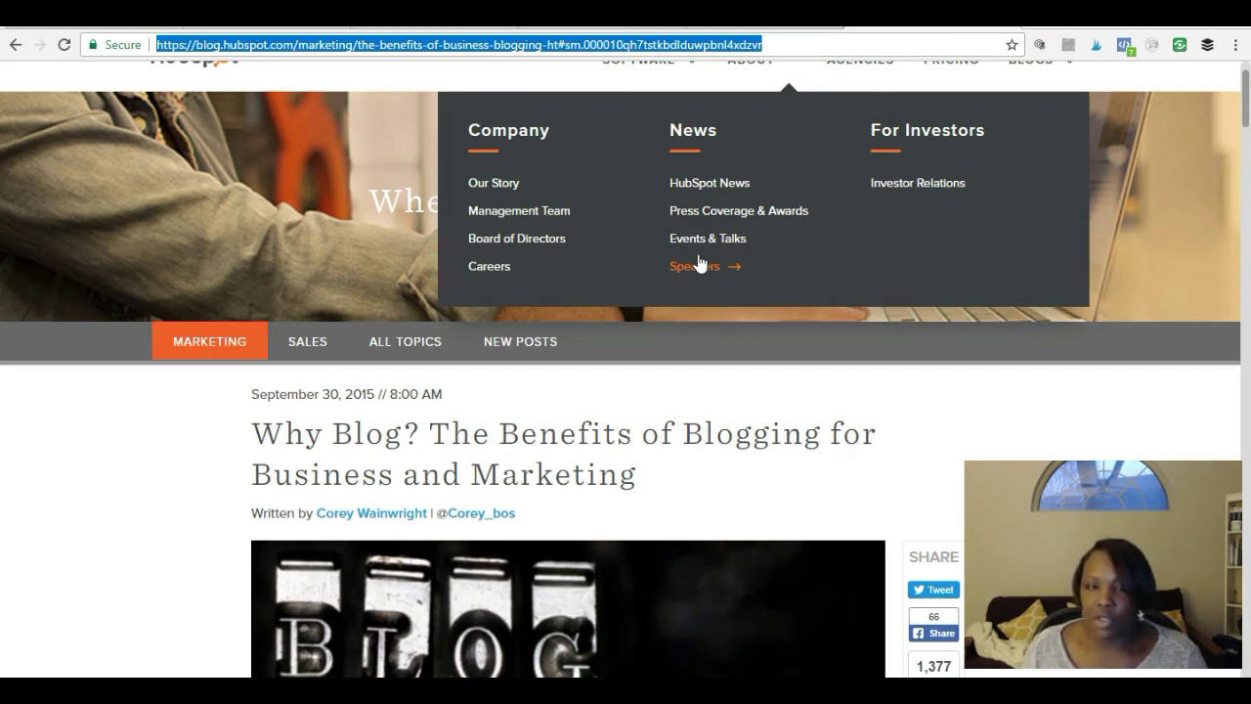
pyautogui.click(685, 254)
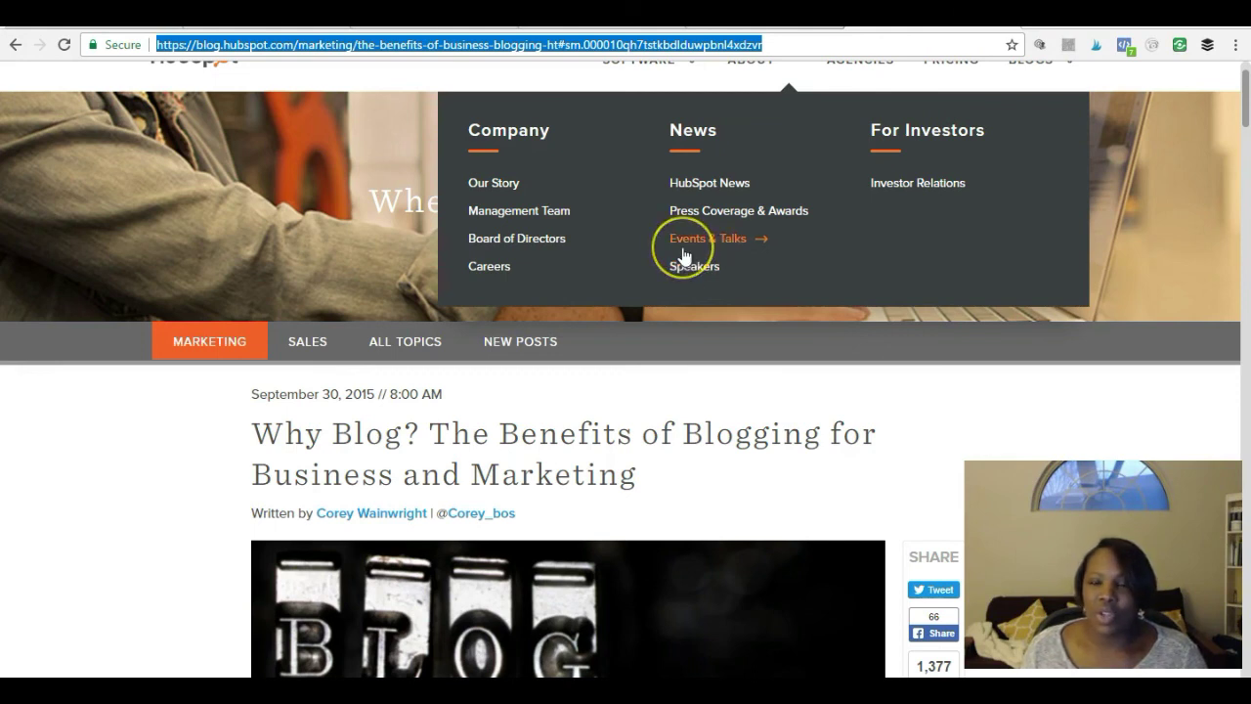